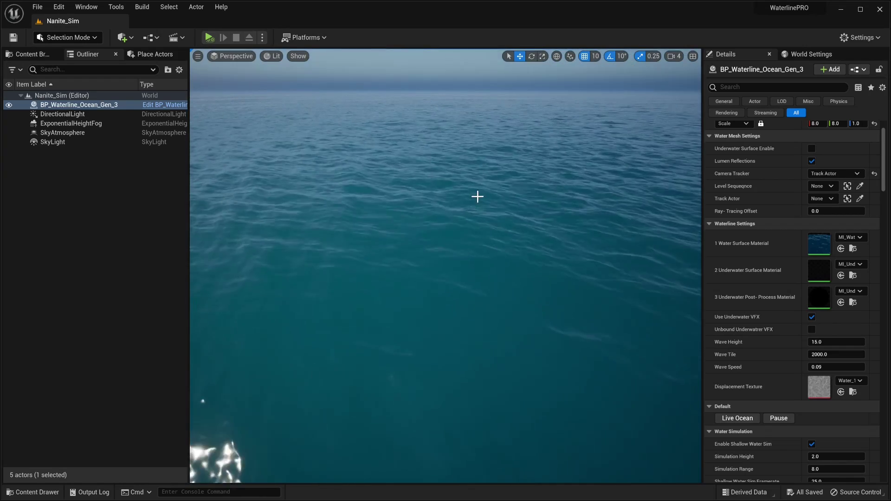
right_click_drag(489, 250, 509, 234)
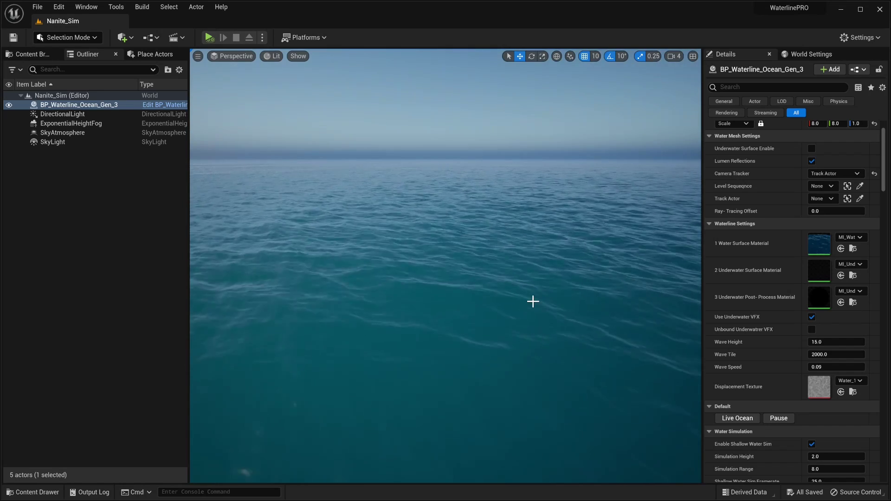
right_click_drag(429, 256, 429, 278)
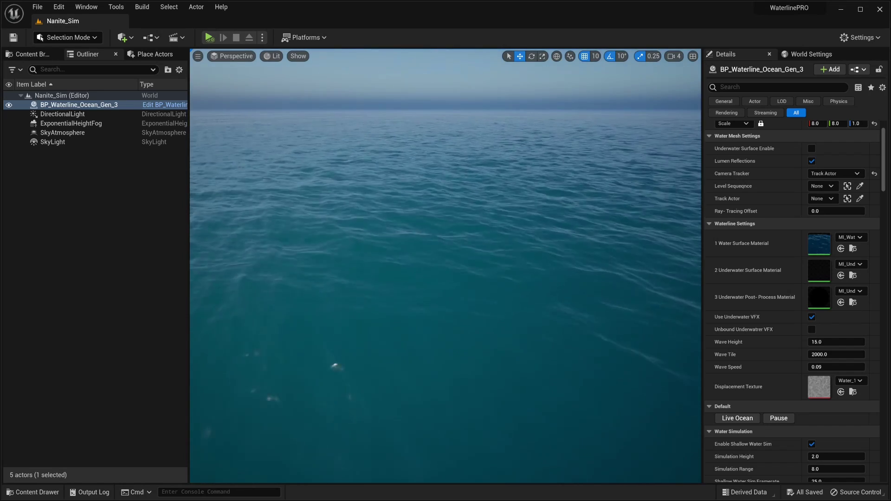
right_click_drag(437, 247, 438, 247)
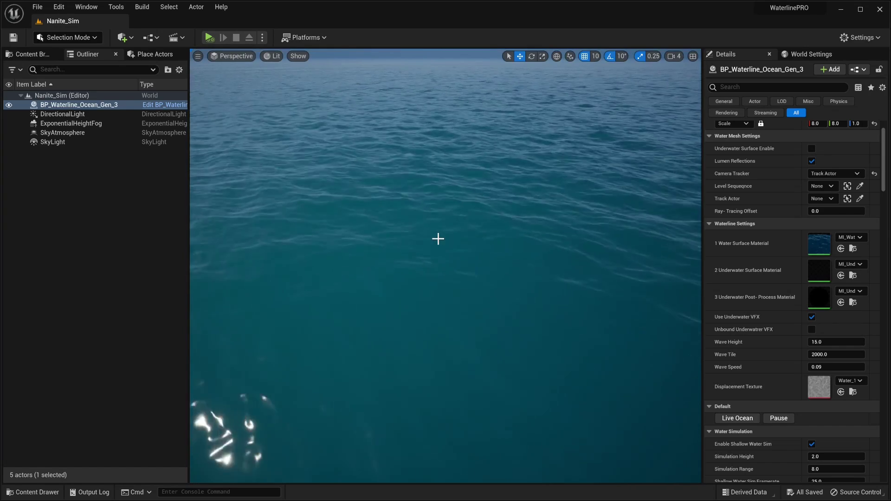
right_click_drag(400, 246, 400, 235)
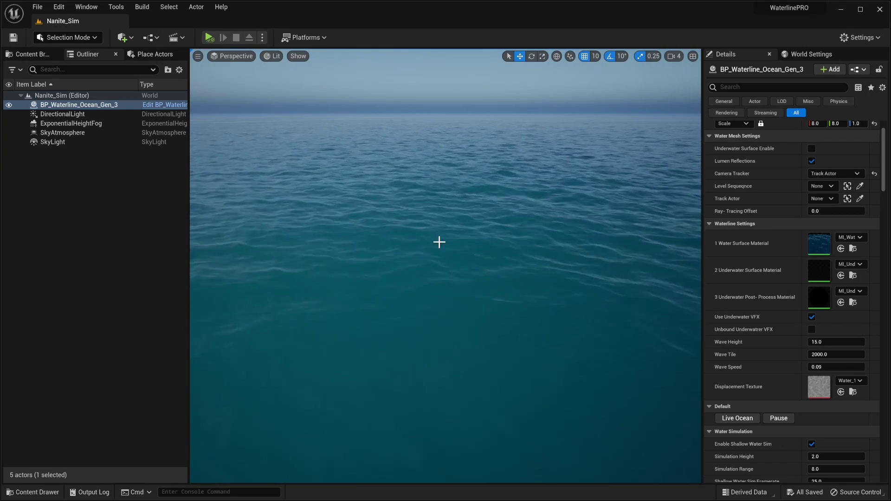
right_click_drag(400, 236, 382, 238)
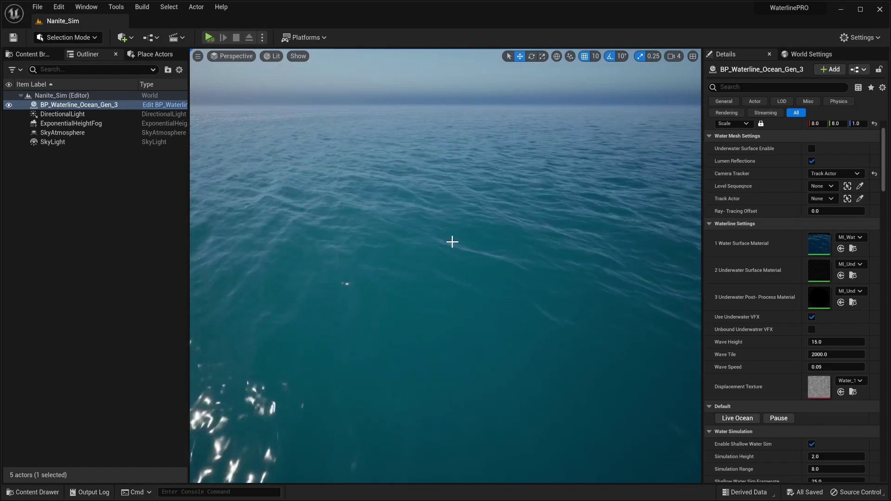
right_click_drag(380, 269, 404, 266)
- Turn off game view and place the Sphere_Normal static mesh on the ocean surface in the level
key("g")
right_click_drag(484, 288, 552, 318)
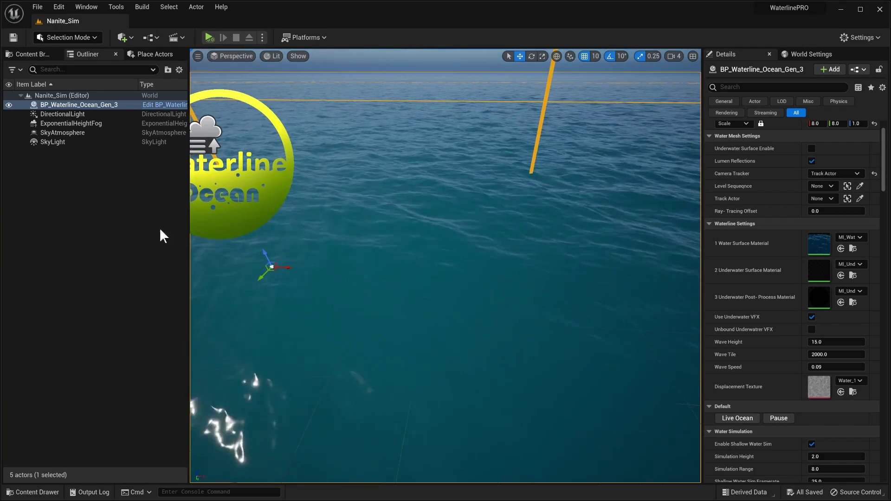
left_click(126, 230)
left_click(155, 54)
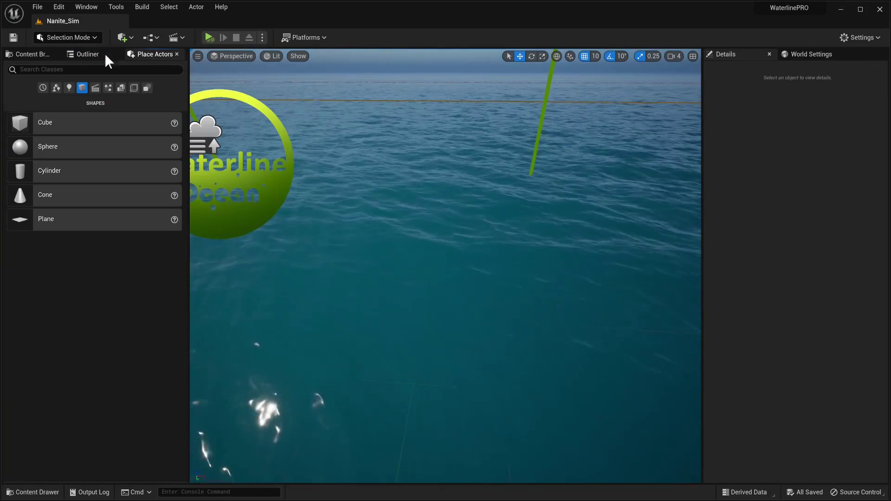
left_click(32, 54)
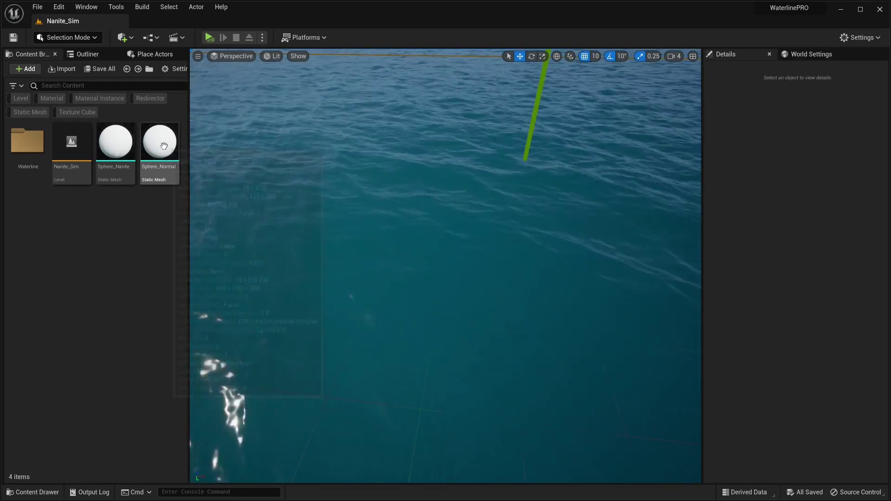
left_click_drag(164, 146, 400, 156)
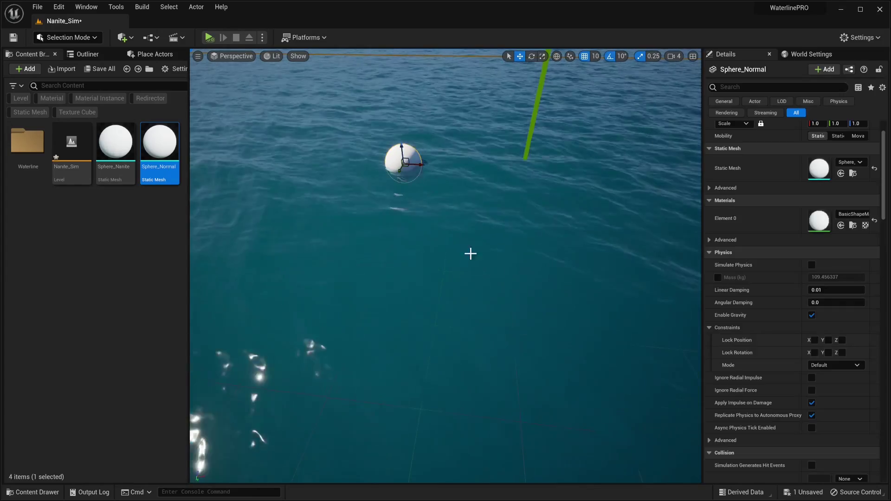
- On the Waterline ocean, keep Camera Tracker on Track Actor and pick the placed sphere as its Track Actor
left_click(642, 247)
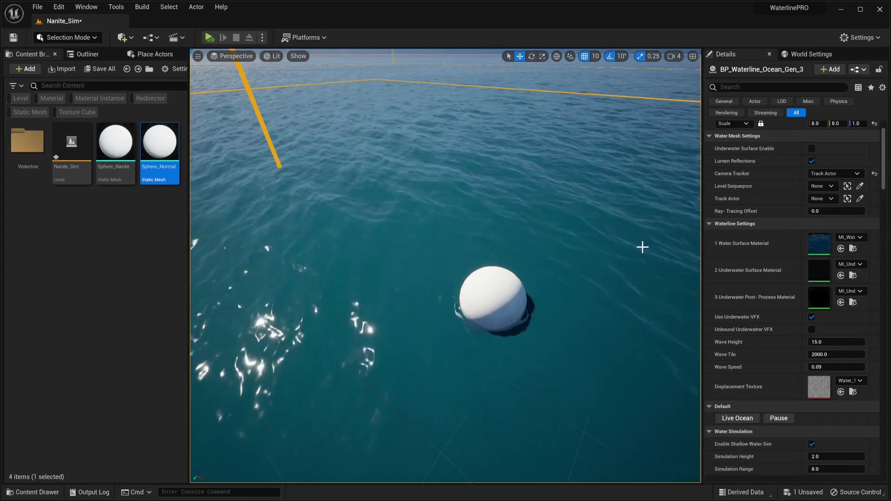
scroll(805, 346, "down", 3)
scroll(805, 346, "up", 5)
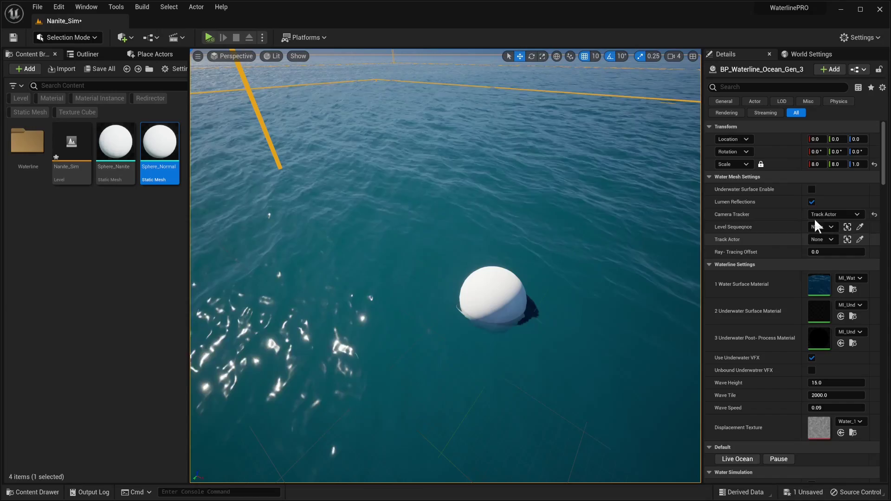
left_click(836, 215)
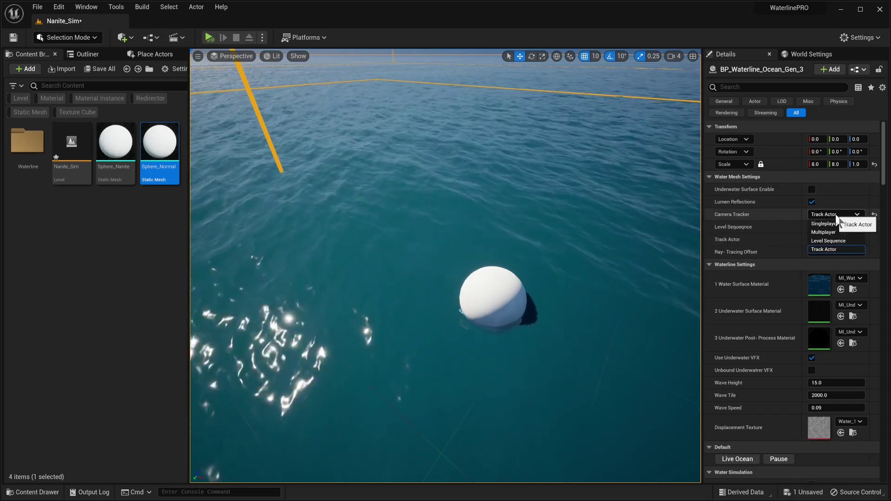
left_click(830, 249)
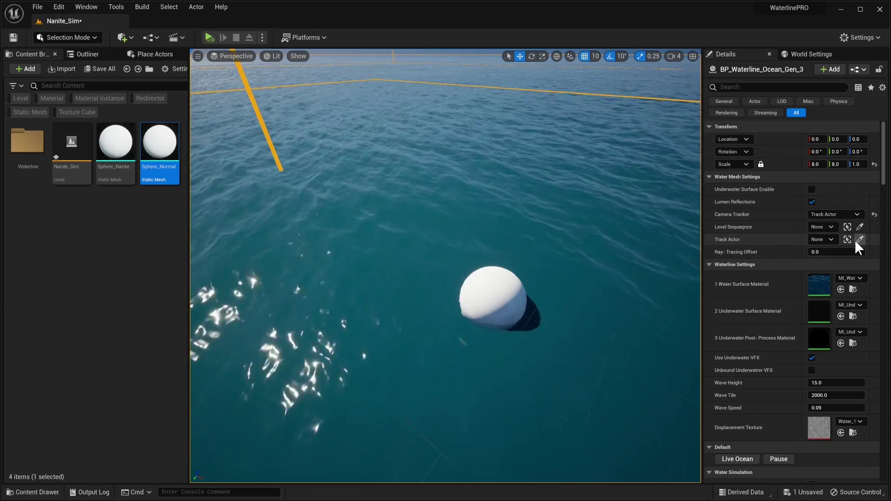
left_click(859, 240)
left_click(501, 293)
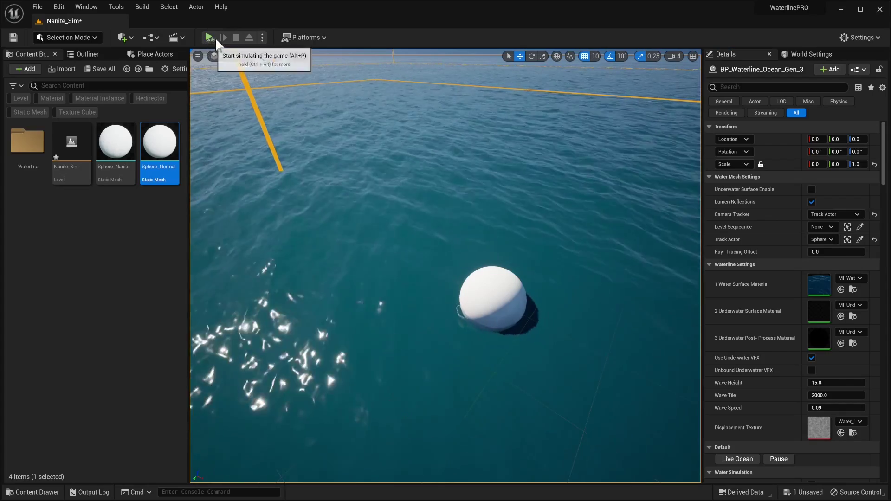
- Run the level simulation briefly, stop it, and select the sphere in the level
left_click(215, 37)
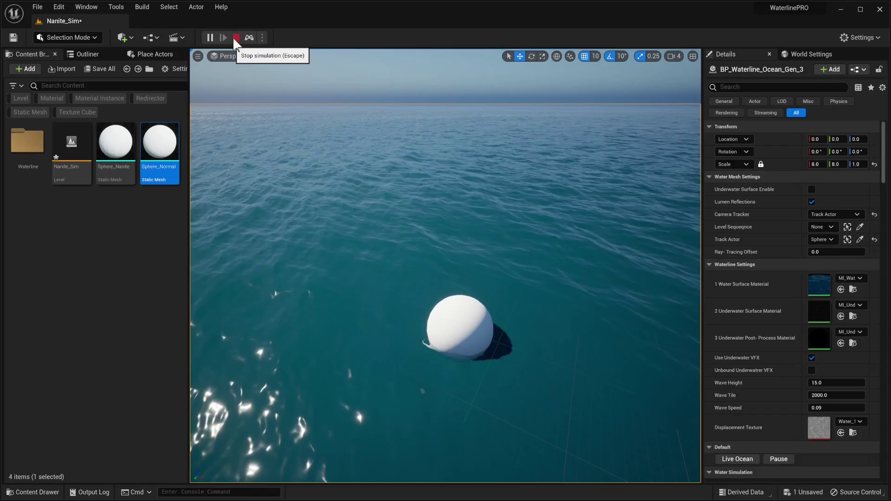
left_click(236, 37)
left_click(458, 269)
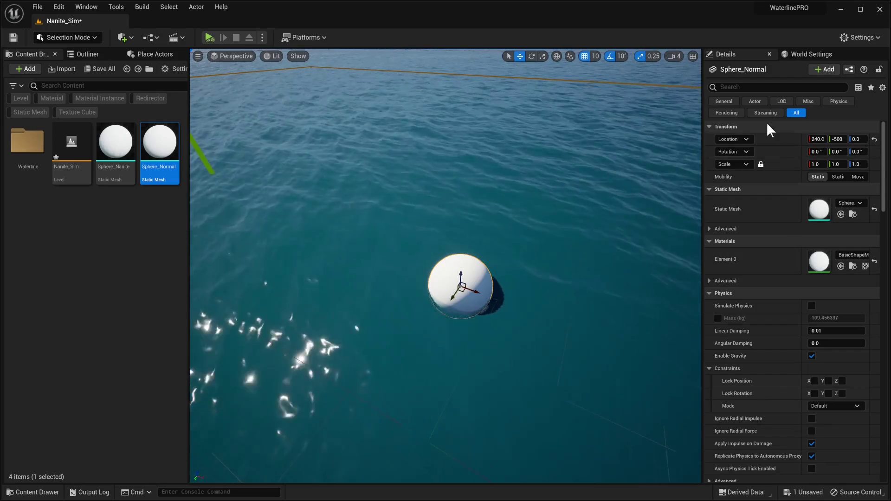
left_click(743, 88)
type("ge")
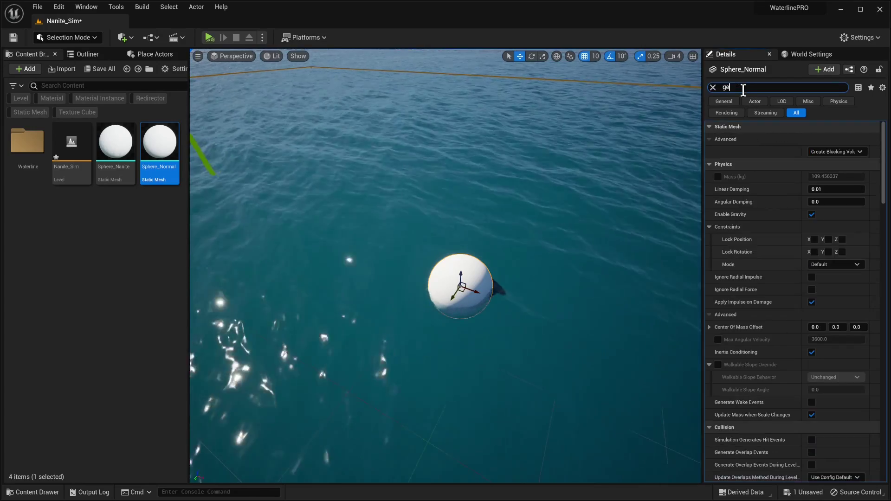
type("ne")
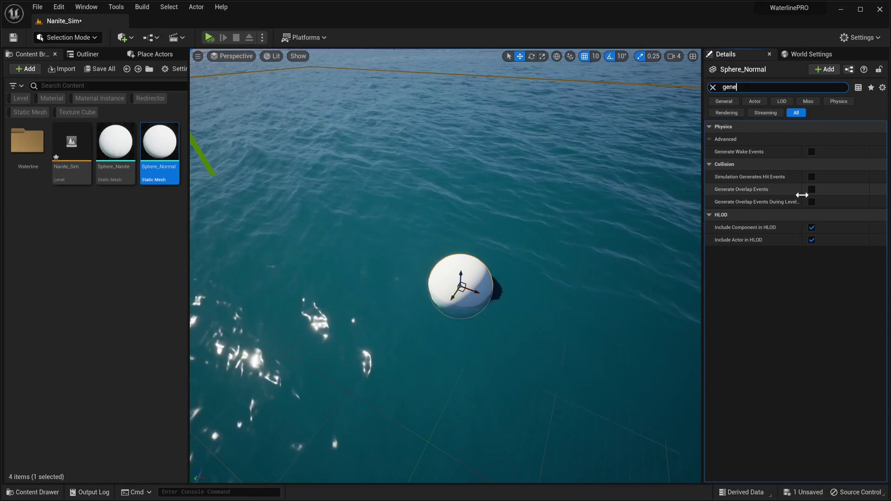
left_click(714, 87)
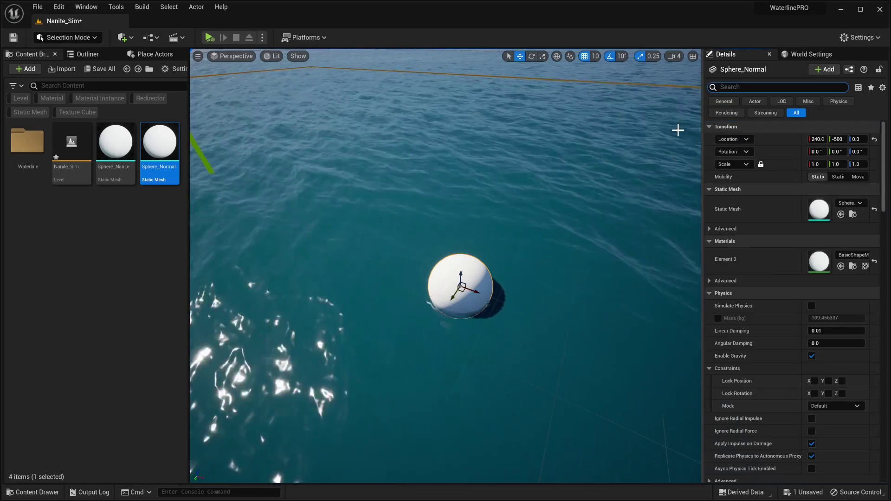
type("A")
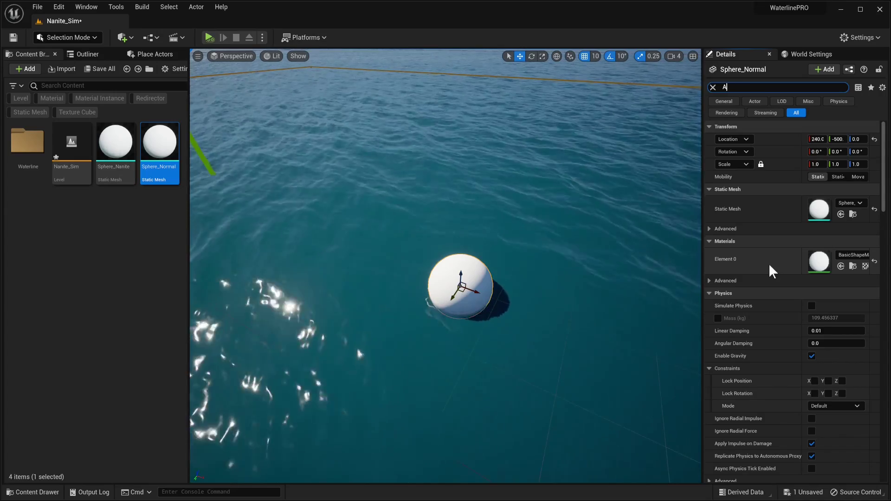
type("ctor")
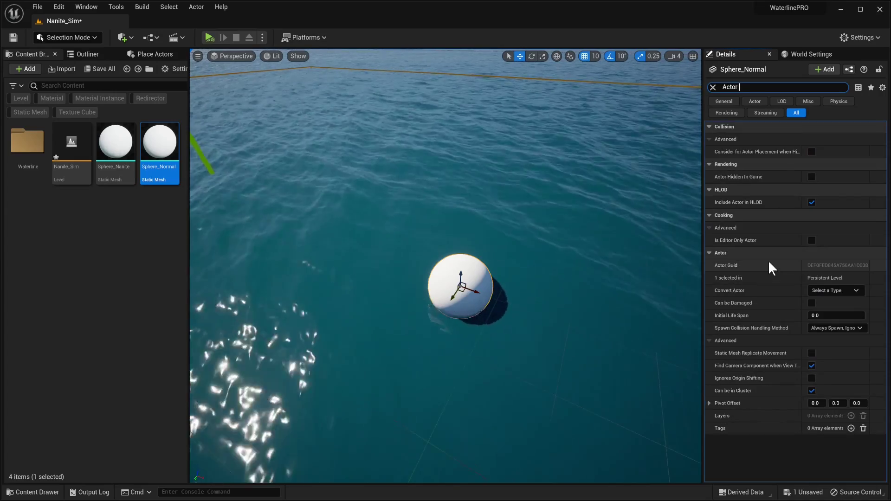
type(" tag")
- Filter the sphere's properties by "Tag" and add an actor tag named "On"
left_click_drag(756, 87, 639, 82)
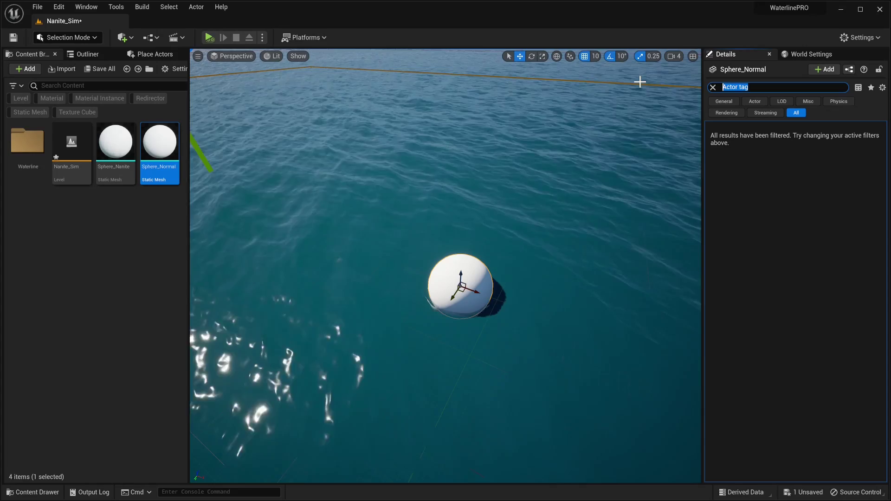
type("Tag")
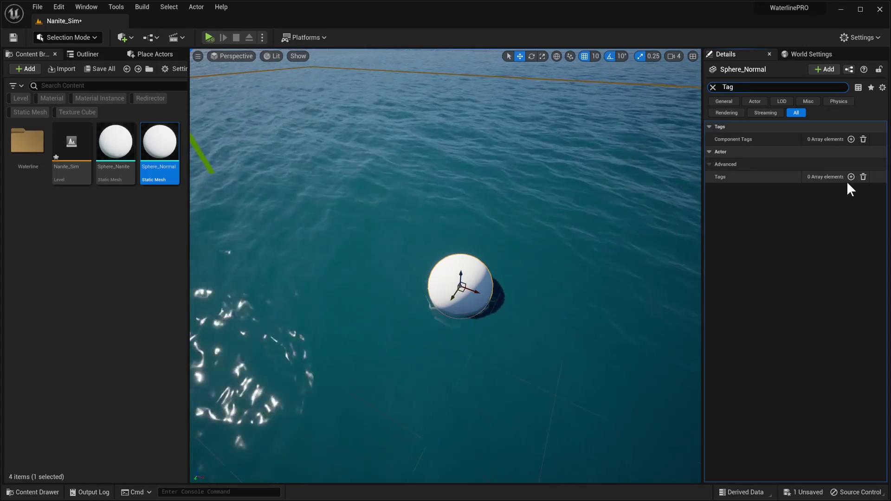
left_click(850, 177)
left_click(830, 189)
type("On")
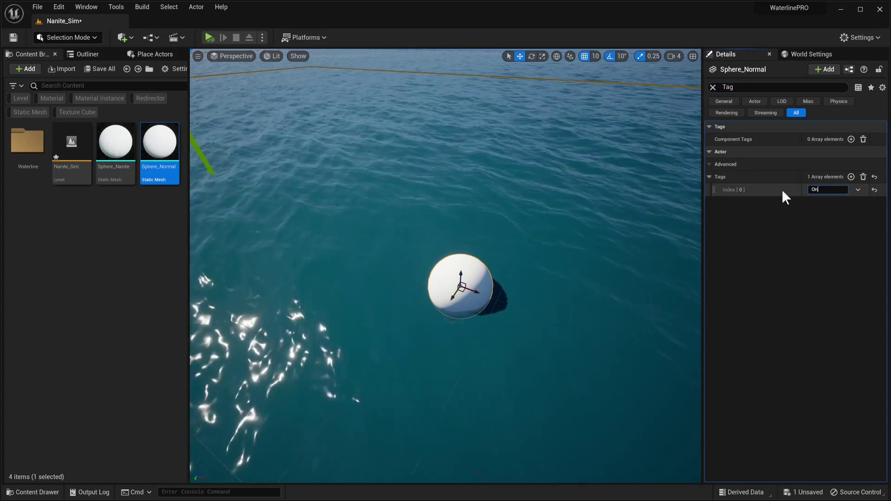
key("Return")
- Frame the tagged sphere in the view and run a short simulation of the water around it
right_click_drag(589, 242, 582, 218)
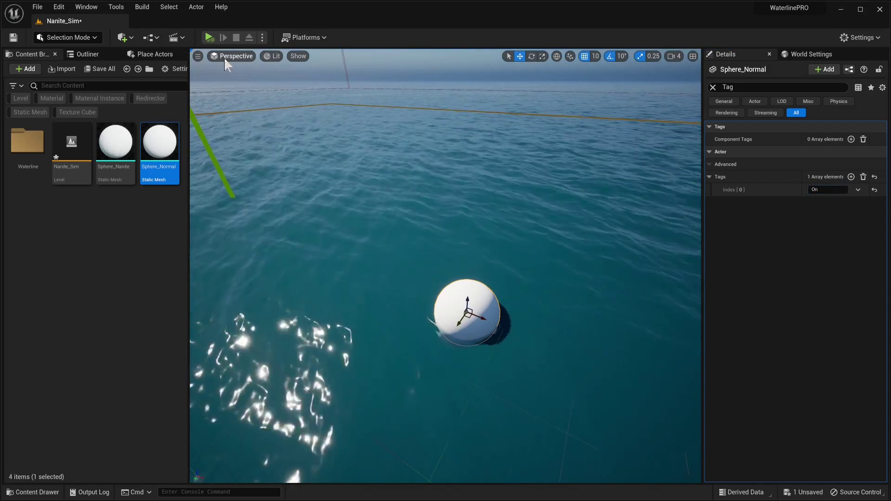
mouse_move(443, 155)
right_mouse_down()
mouse_move(454, 156)
mouse_move(444, 155)
right_mouse_up()
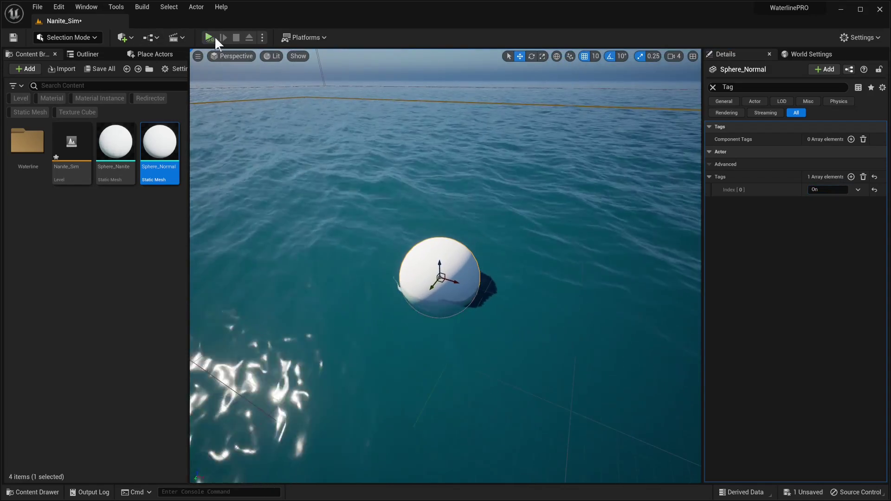
left_click(212, 37)
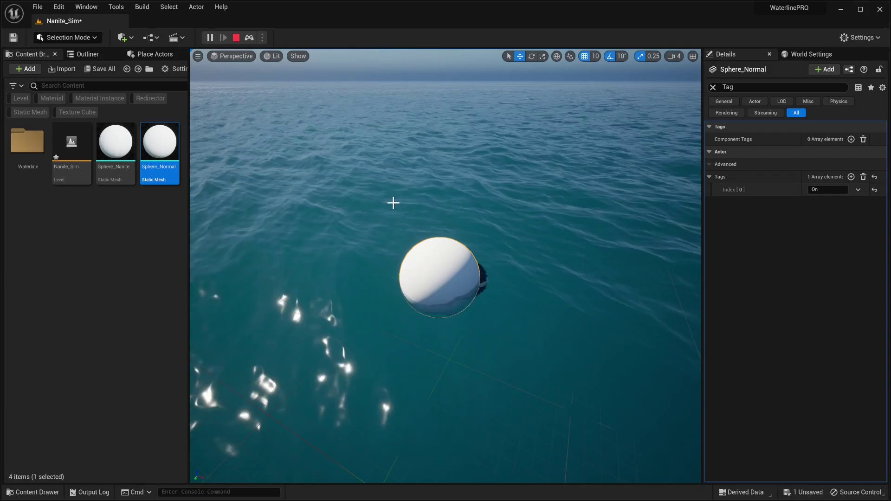
key("Escape")
- Clear the property filter, set the sphere's mobility to Movable and test it in a simulation
left_click(712, 87)
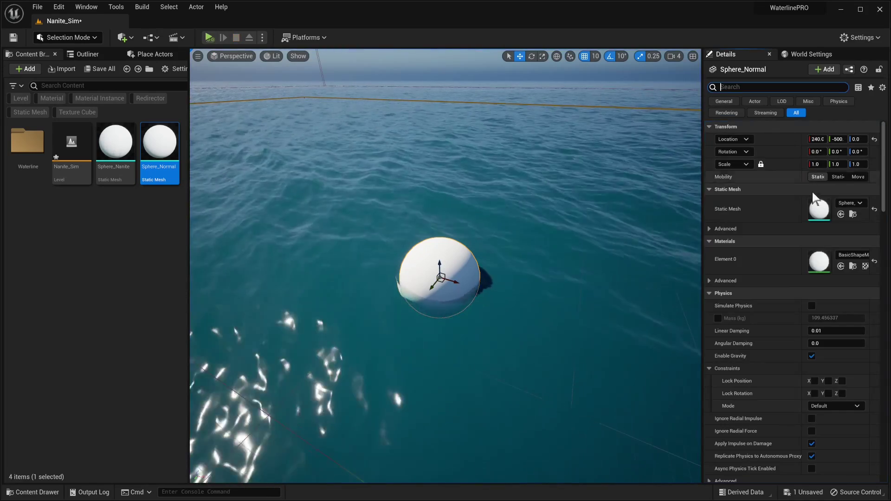
left_click(858, 177)
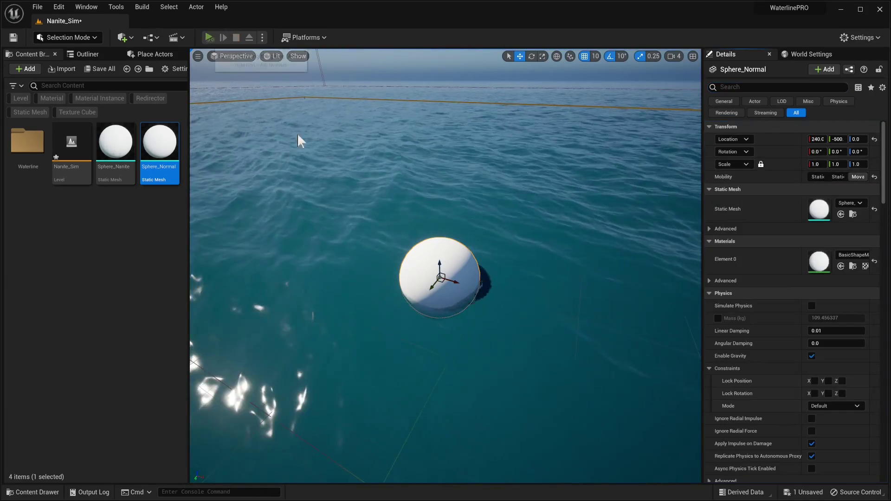
key("alt+p")
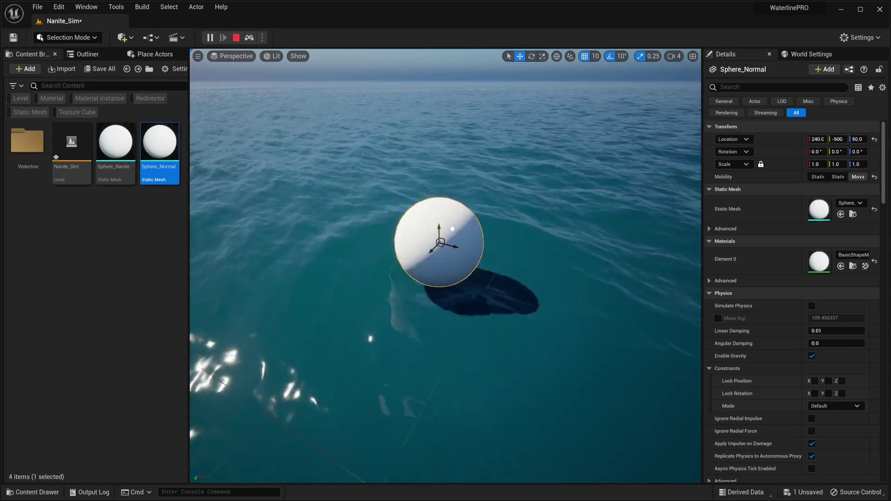
key("Escape")
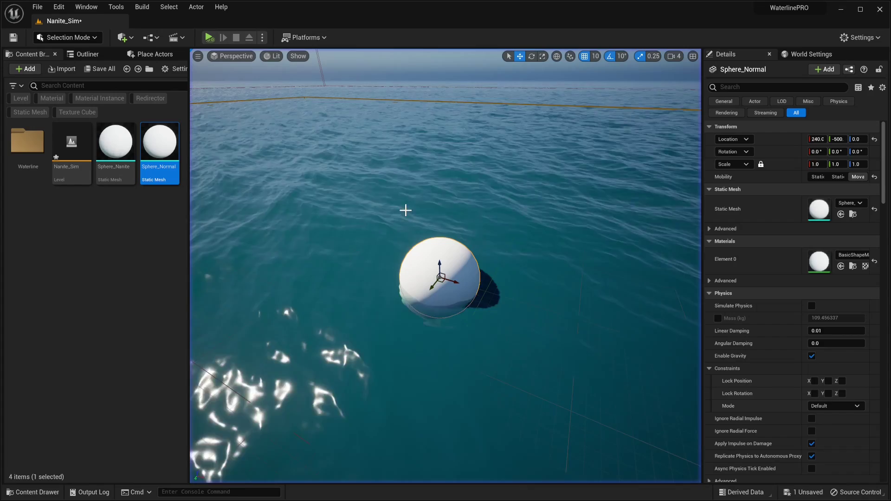
- Enable Nanite on the Sphere_Normal static mesh and test the sphere against the water in a simulation
right_click(169, 140)
mouse_move(216, 160)
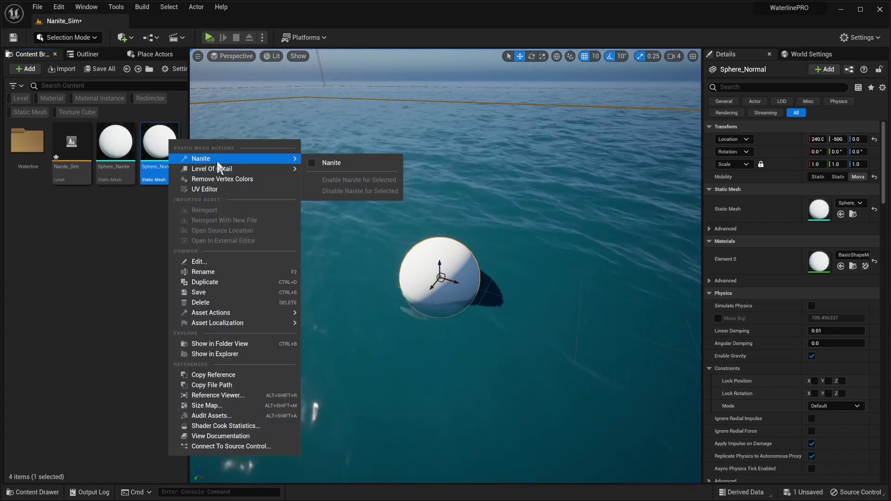
left_click(338, 161)
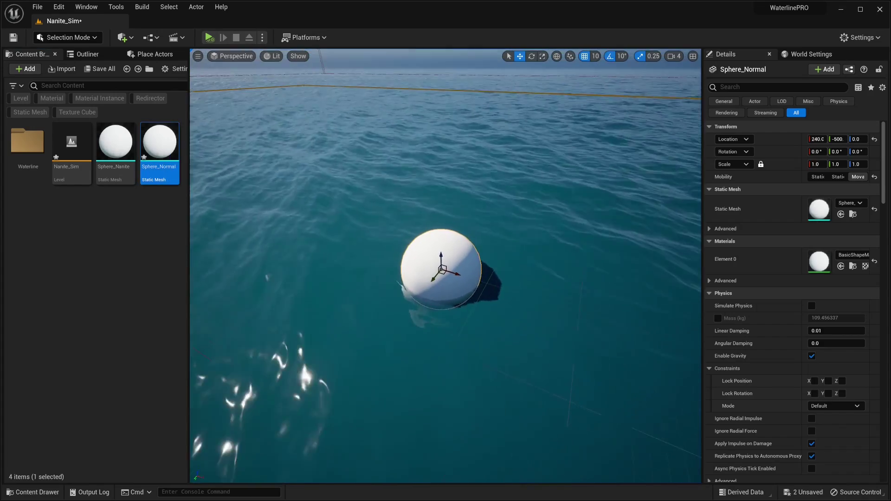
left_click(208, 37)
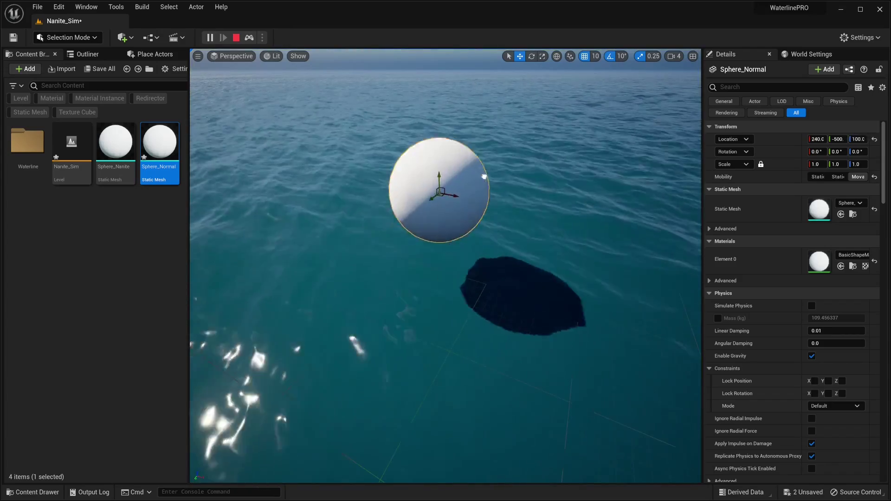
key("Escape")
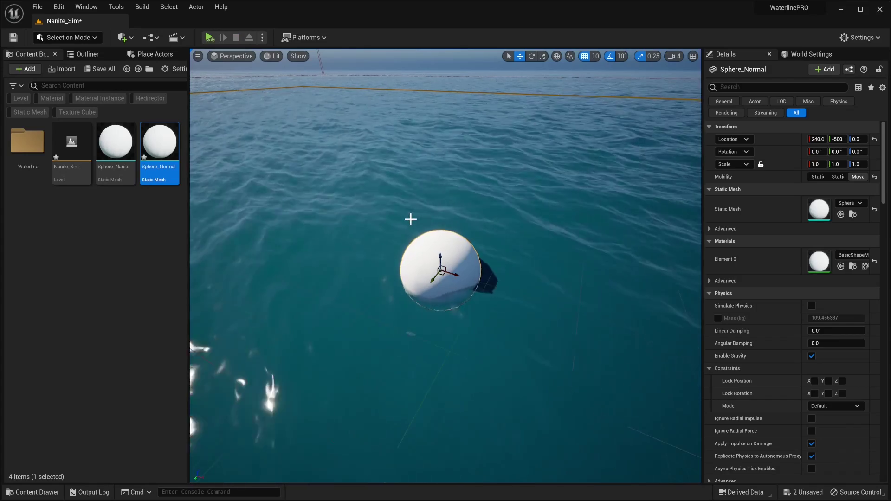
- Select the Waterline ocean, find its Water Simulation Channels settings and collapse the Water Buoyancy Channels category
mouse_move(410, 219)
right_mouse_down()
mouse_move(431, 241)
mouse_move(409, 219)
right_mouse_up()
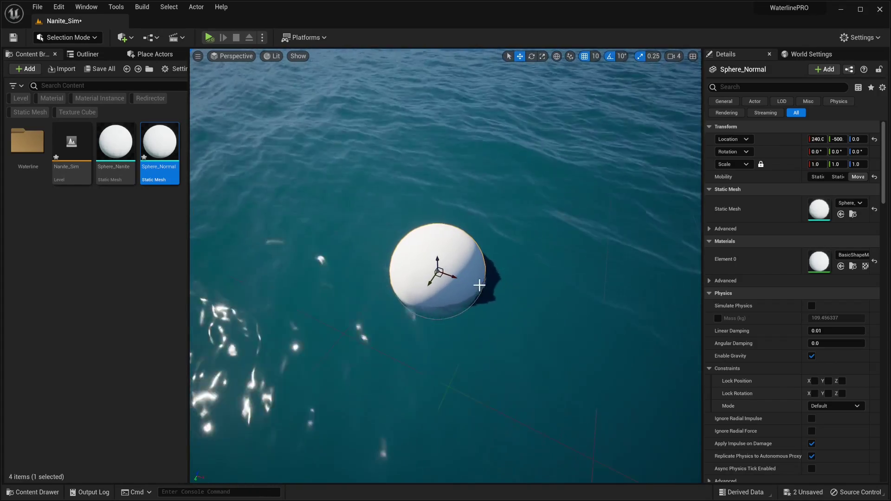
right_click_drag(479, 285, 447, 202)
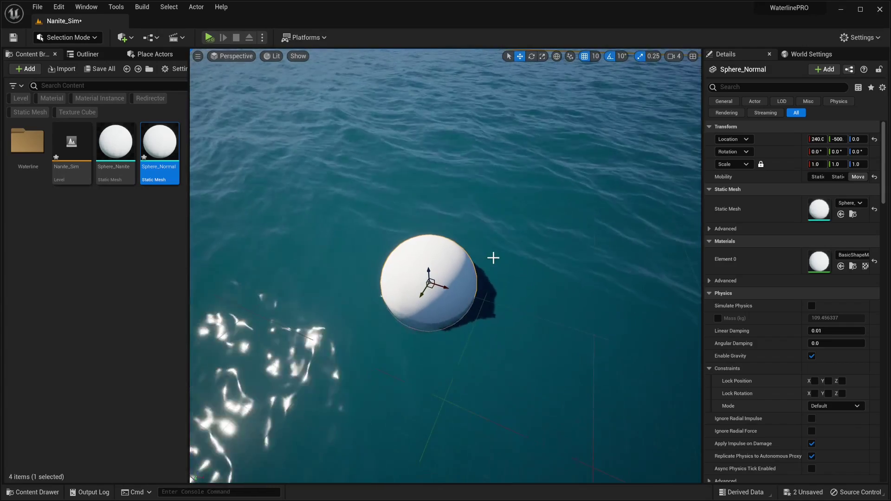
right_click_drag(518, 255, 515, 229)
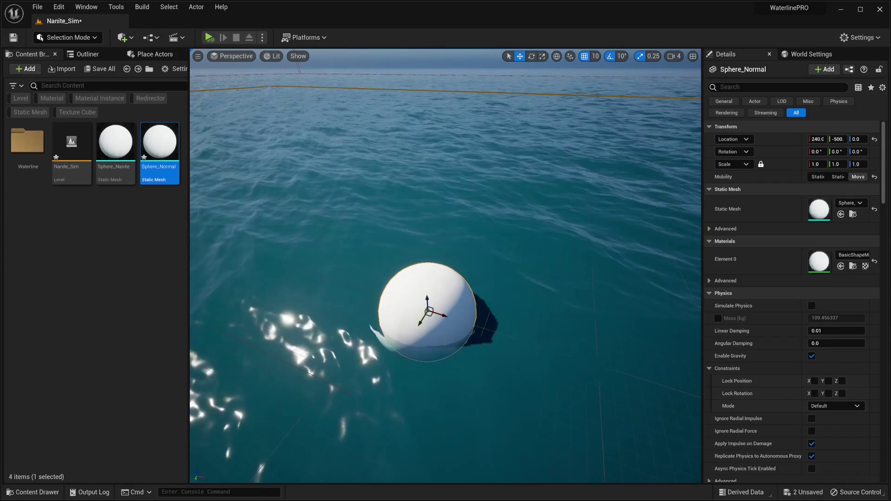
left_click(515, 228)
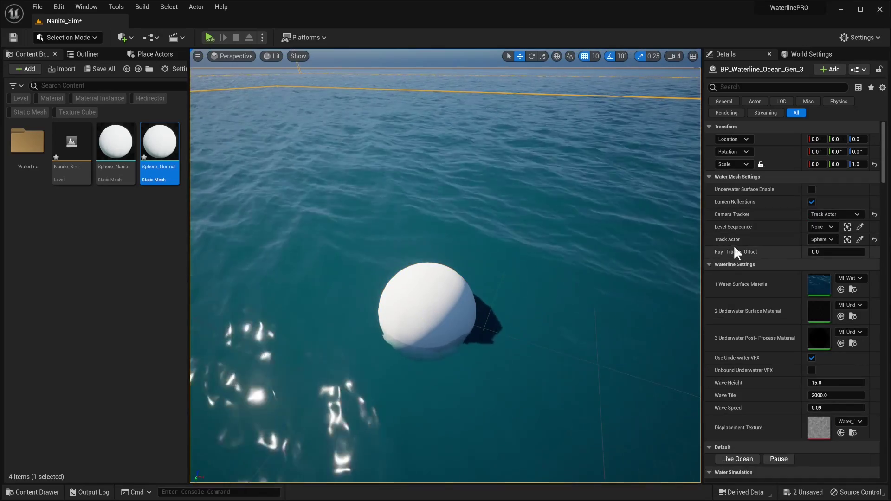
scroll(771, 306, "down", 15)
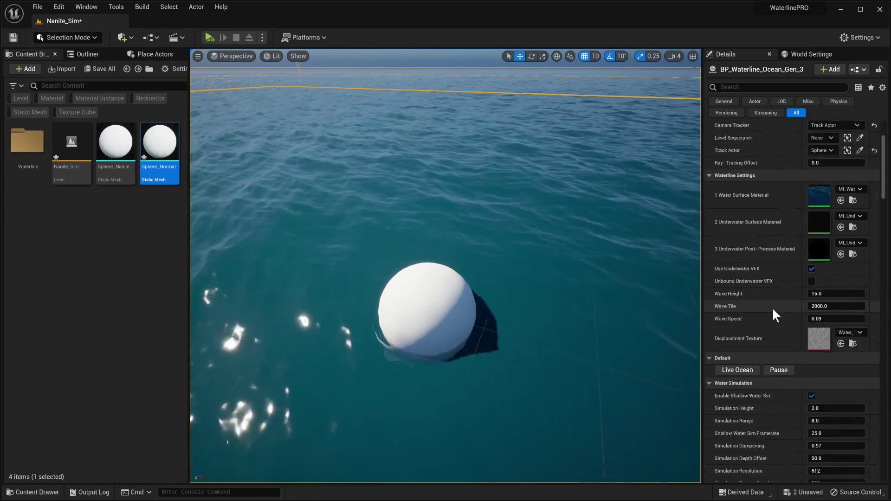
scroll(771, 302, "down", 15)
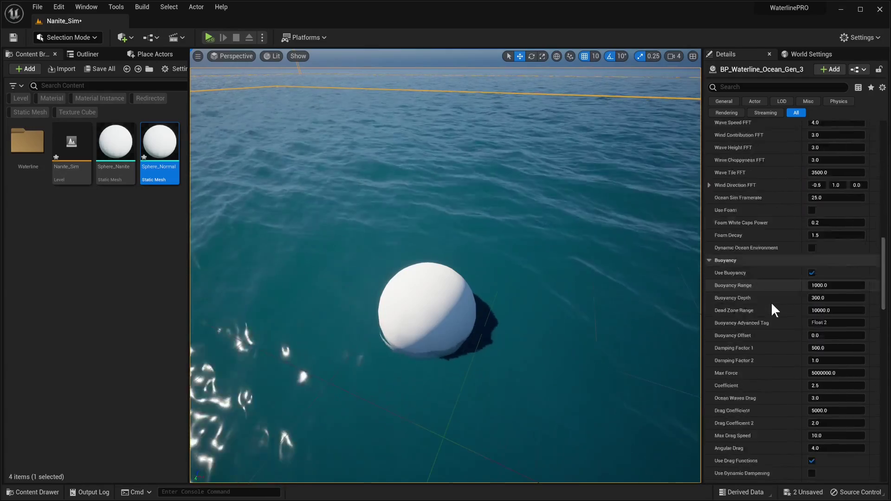
scroll(737, 226, "down", 15)
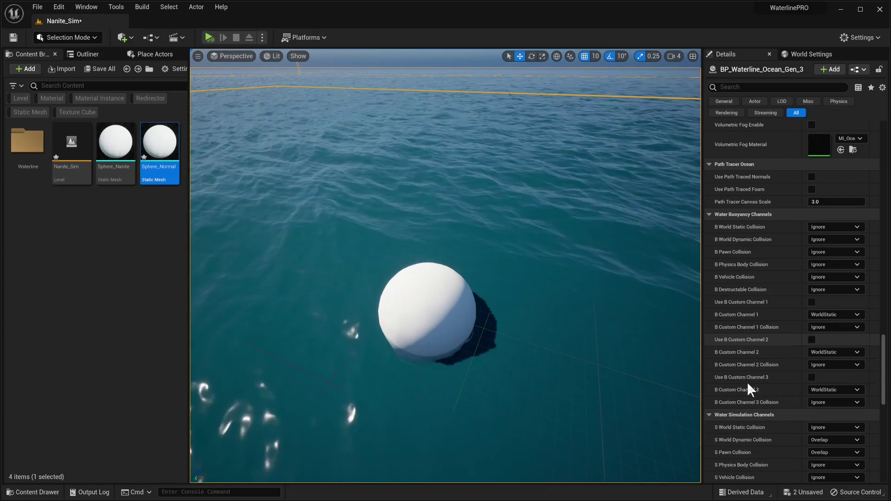
scroll(745, 344, "down", 5)
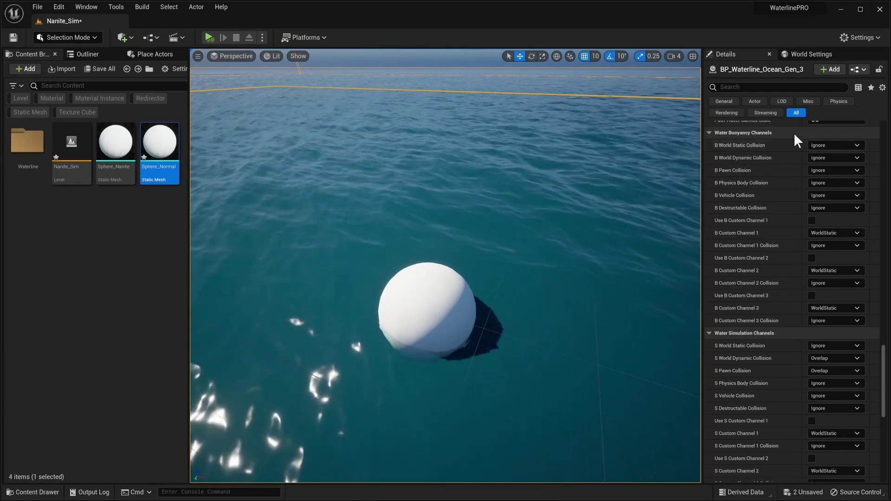
left_click(708, 133)
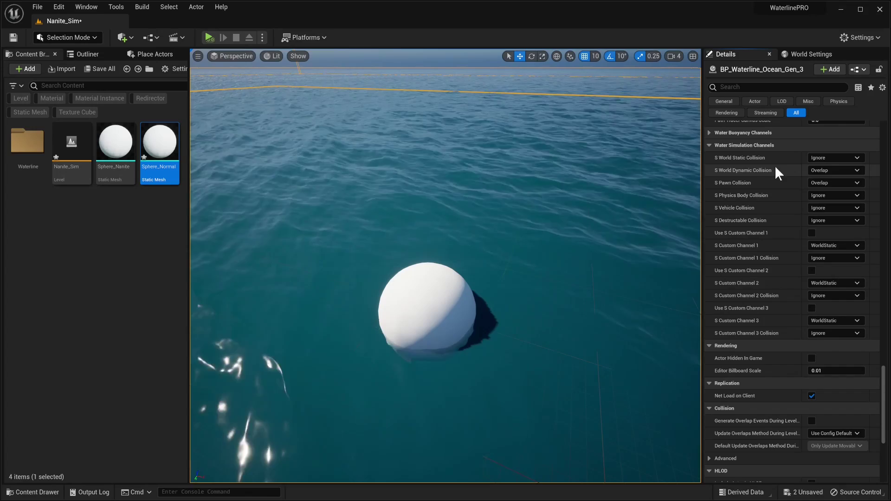
- Review the ocean's S Pawn Collision response and the channels available for S Custom Channel 1, keeping WorldStatic
right_click_drag(644, 183, 643, 212)
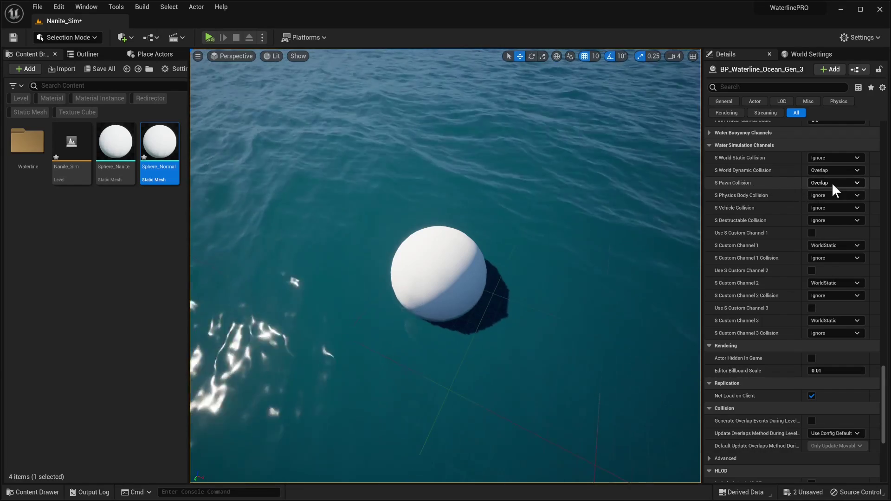
left_click(822, 199)
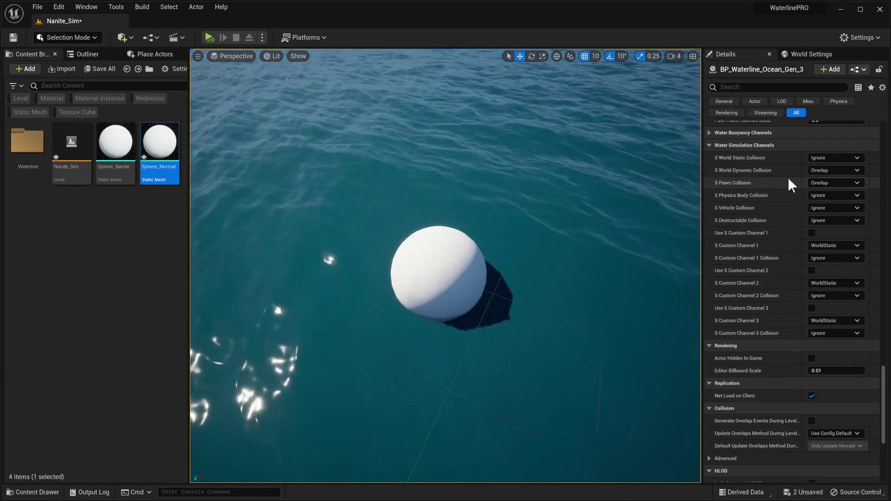
left_click(819, 183)
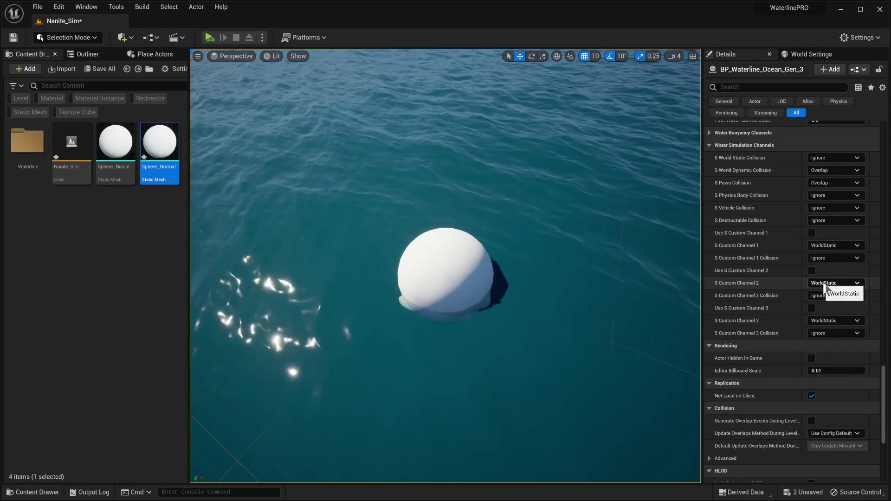
left_click(833, 246)
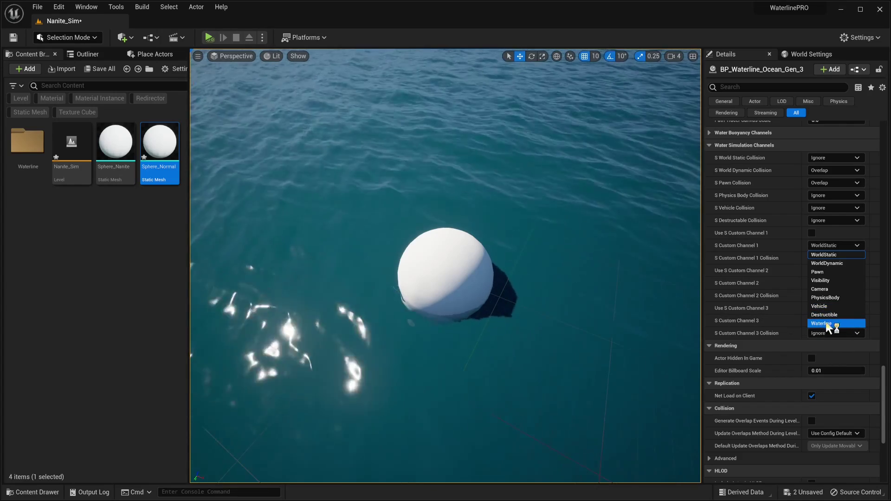
left_click(831, 255)
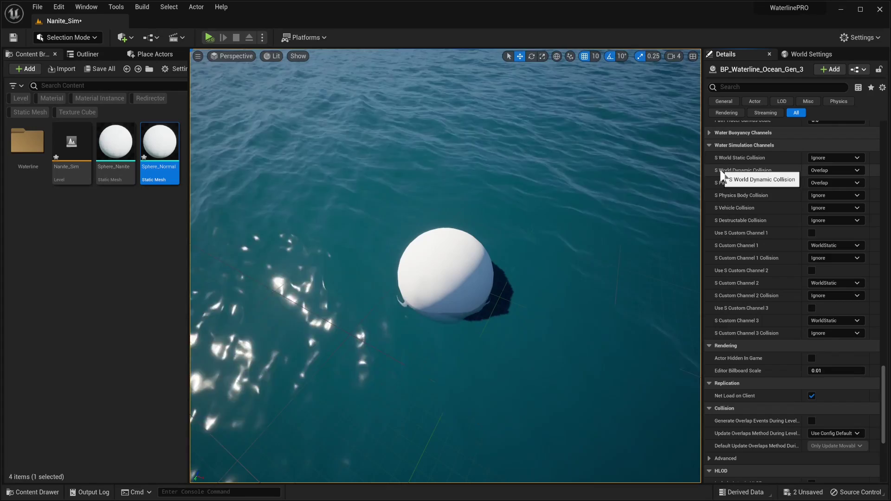
- Set the ocean's S World Dynamic Collision to Ignore and test the sphere against the water in a simulation
left_click(818, 169)
left_click(838, 180)
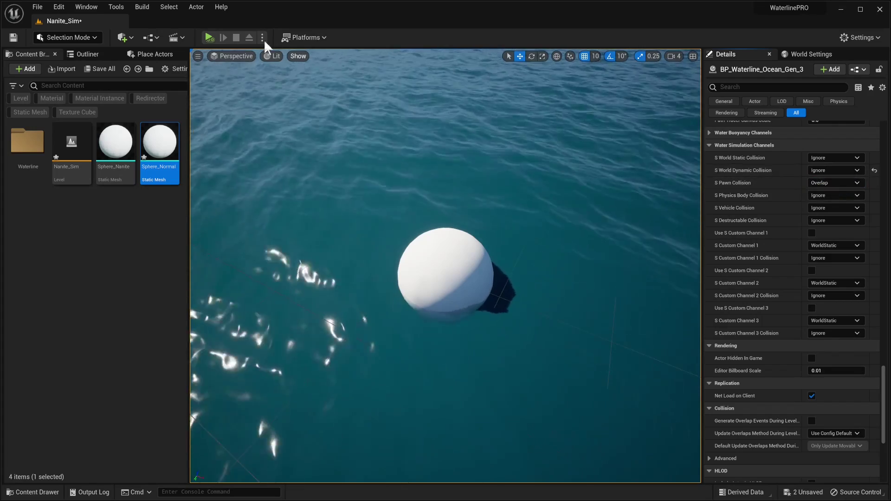
left_click(214, 36)
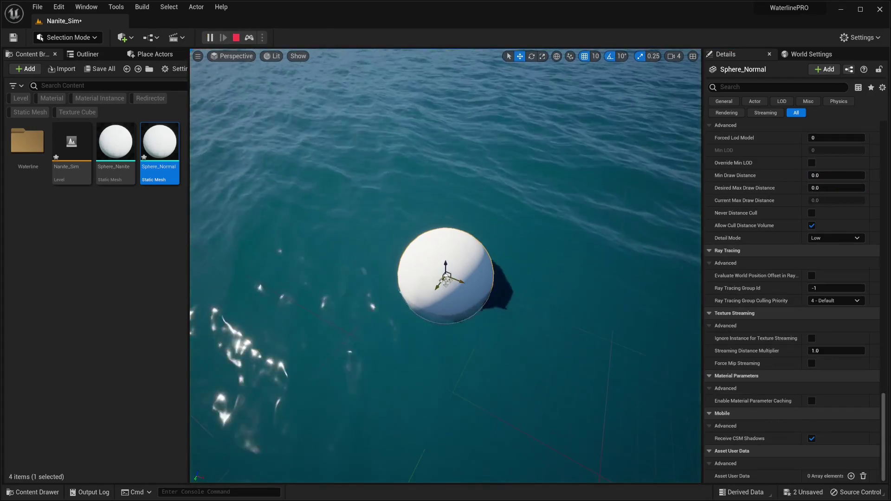
key("Escape")
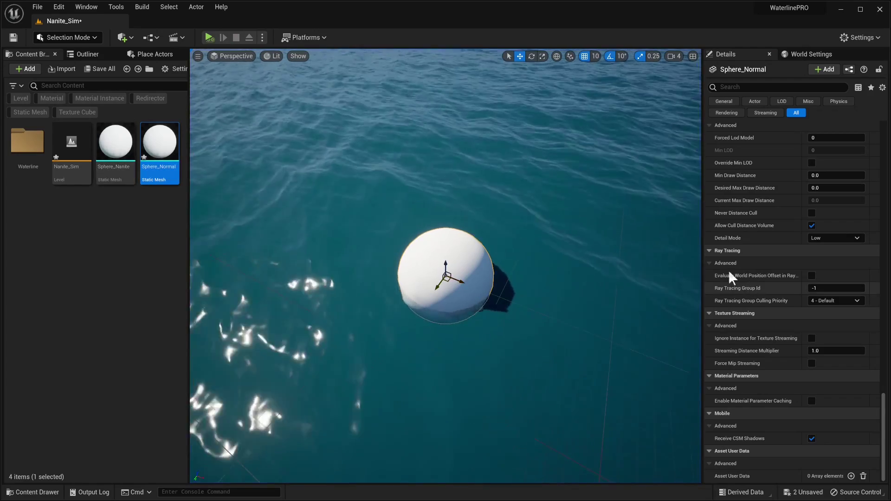
- Check the Nanite option of the Sphere_Normal mesh and run another simulation with the sphere in the water
right_click(159, 142)
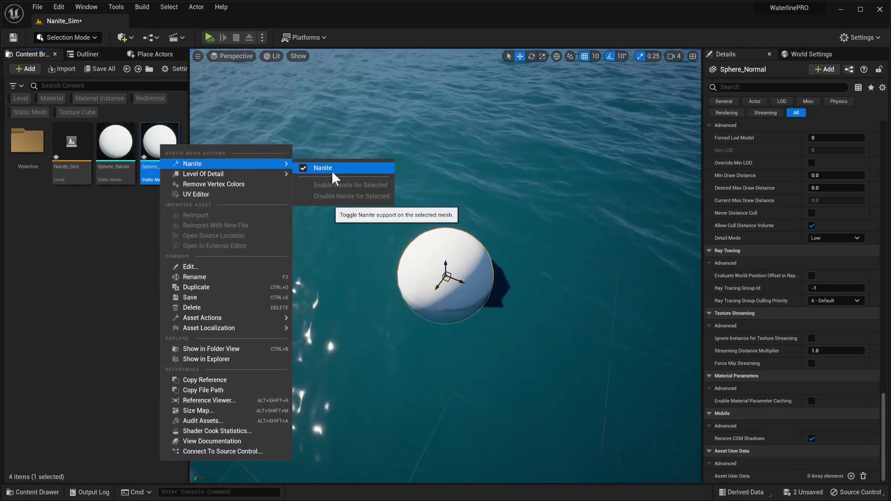
left_click(208, 37)
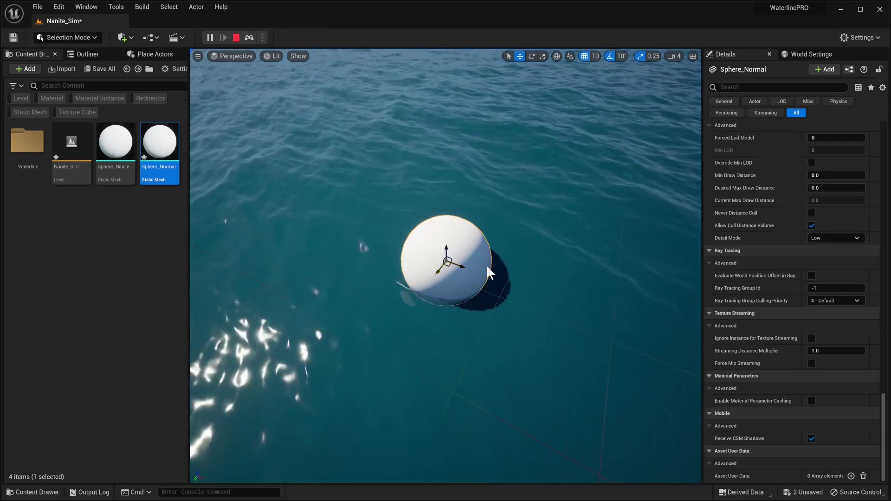
key("Escape")
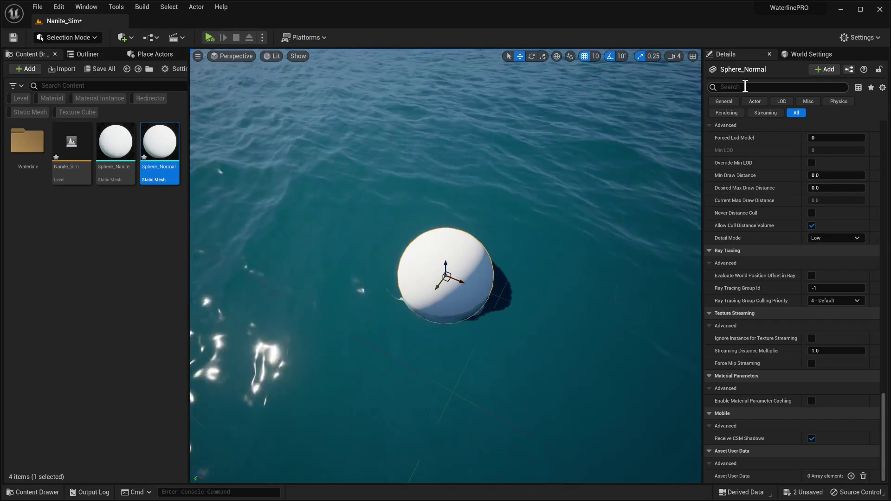
- Filter the sphere's properties by "coll", set its collision preset to Custom and choose WorldDynamic as the object type
type("coll")
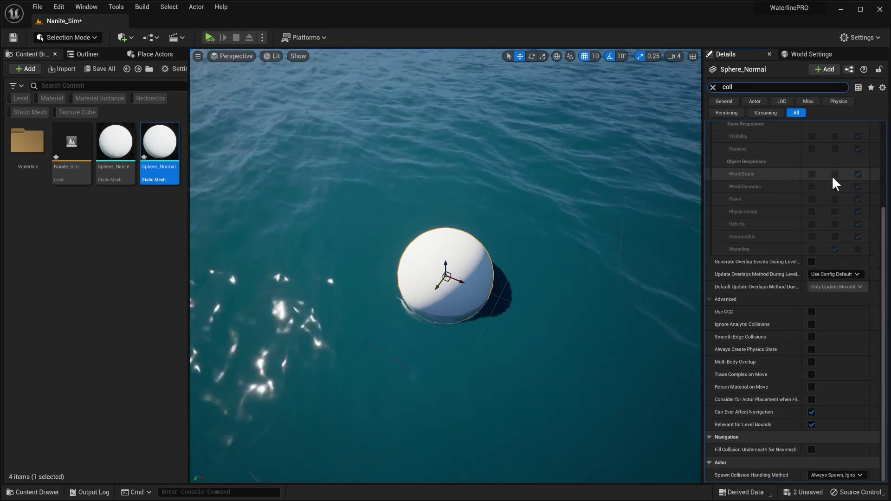
scroll(831, 175, "up", 3)
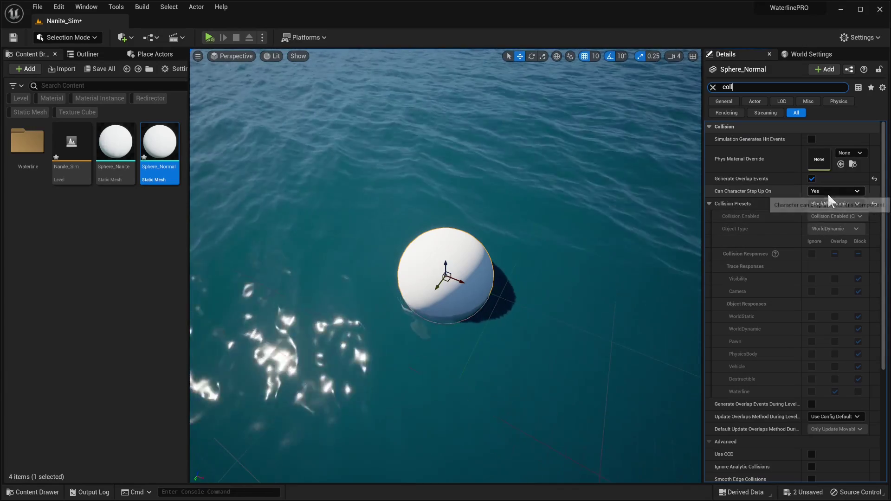
left_click(829, 204)
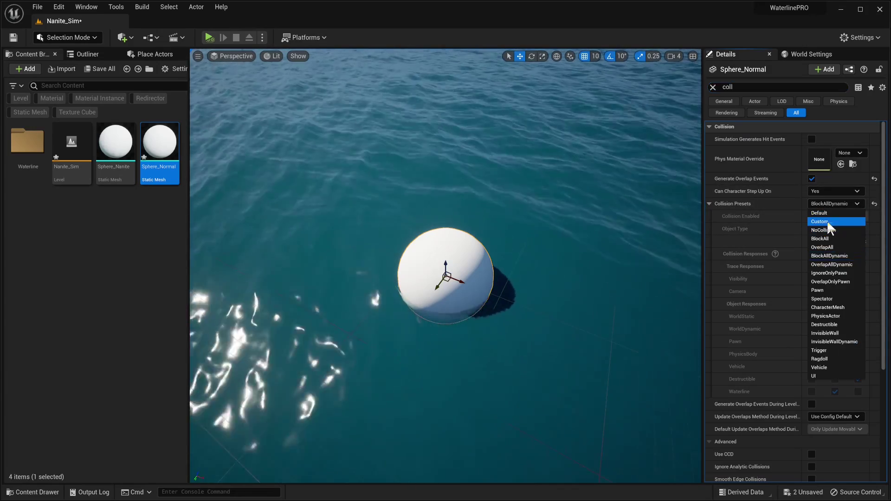
left_click(827, 221)
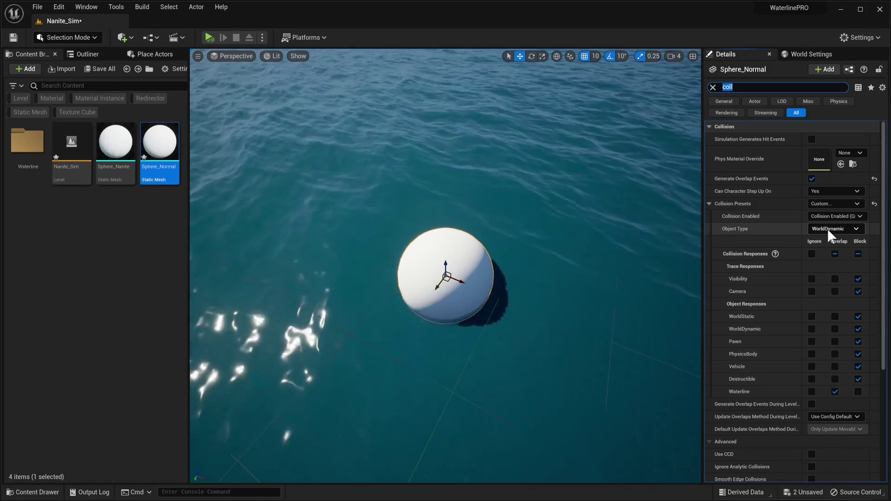
left_click(829, 229)
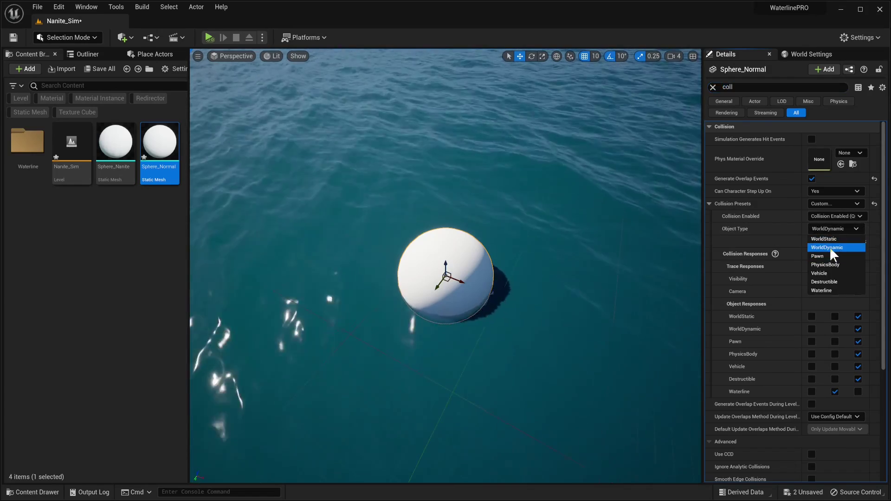
left_click(829, 246)
- Set the Waterline ocean's S World Dynamic Collision to Overlap
left_click(571, 227)
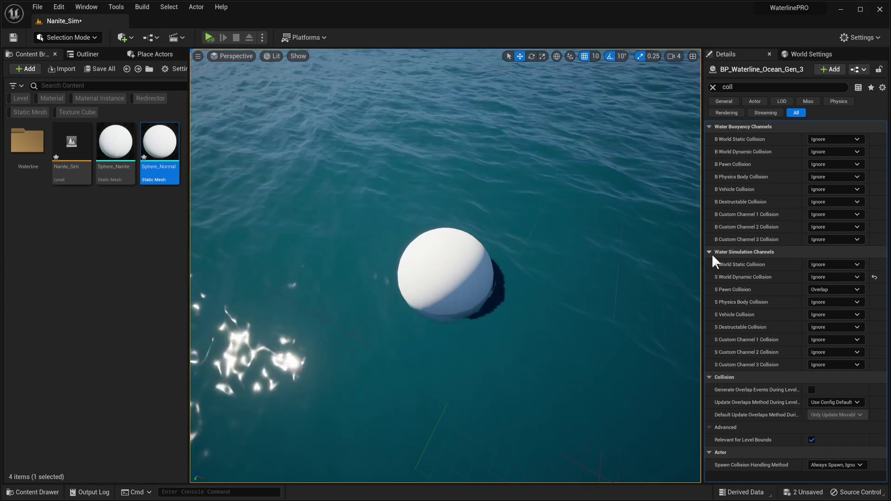
right_click_drag(616, 290, 635, 304)
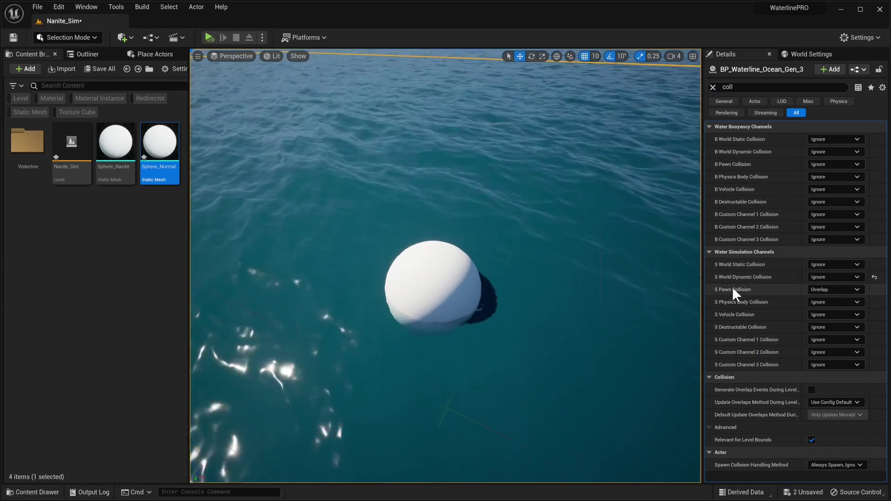
left_click(828, 277)
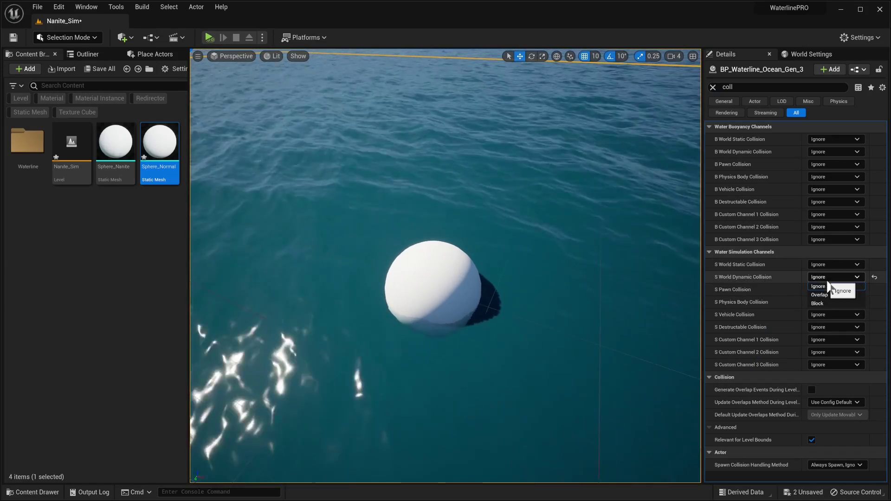
left_click(824, 295)
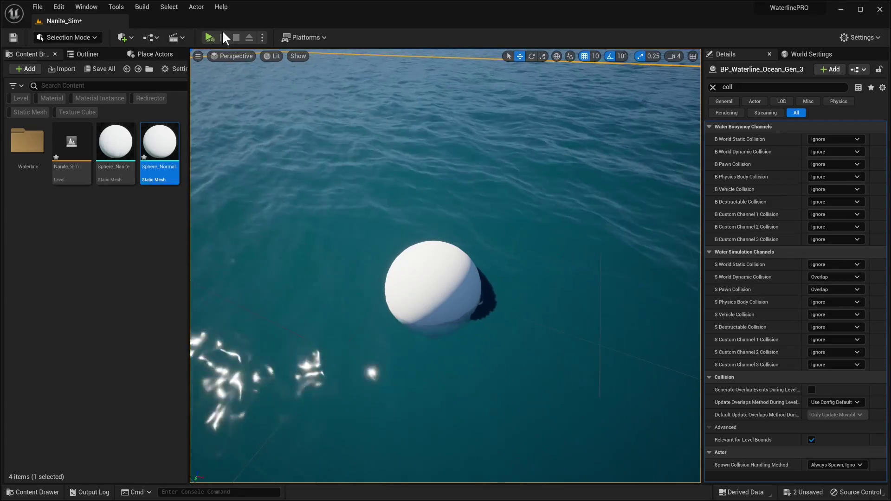
- Run a simulation and lift the sphere out of the water to test its interaction with the surface
left_click(208, 37)
left_click(423, 286)
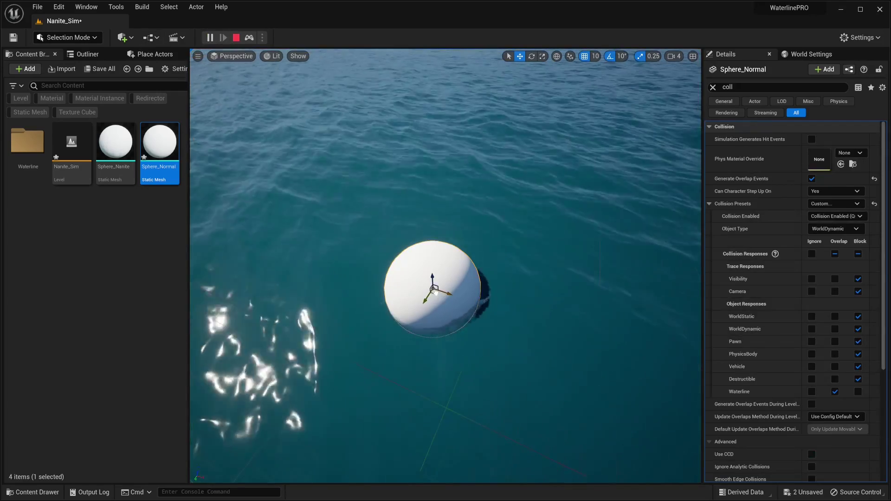
left_click_drag(462, 311, 503, 194)
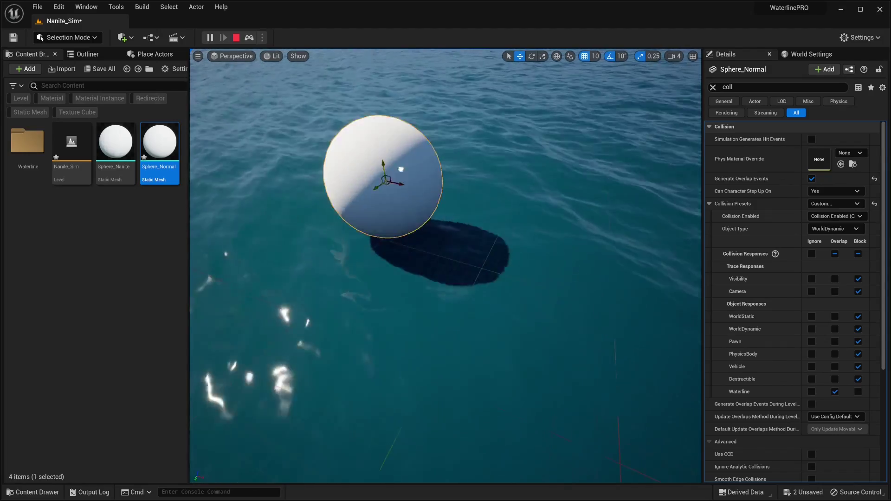
key("Escape")
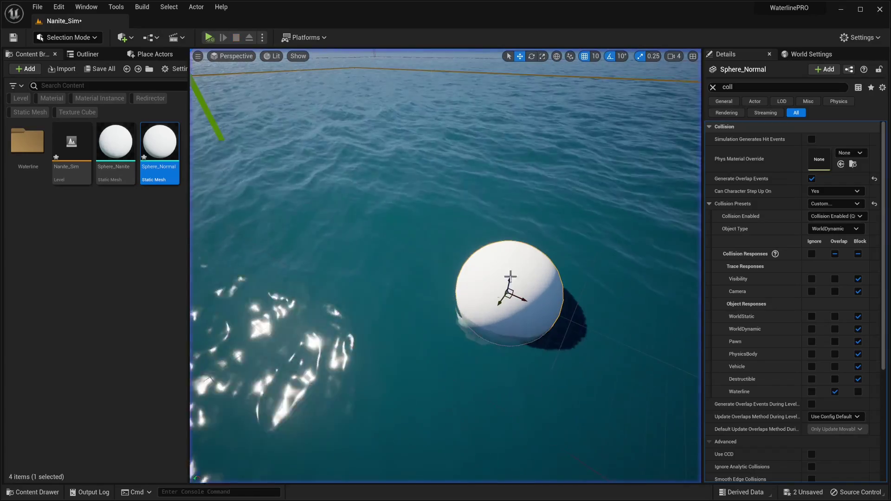
right_click_drag(522, 230, 406, 272)
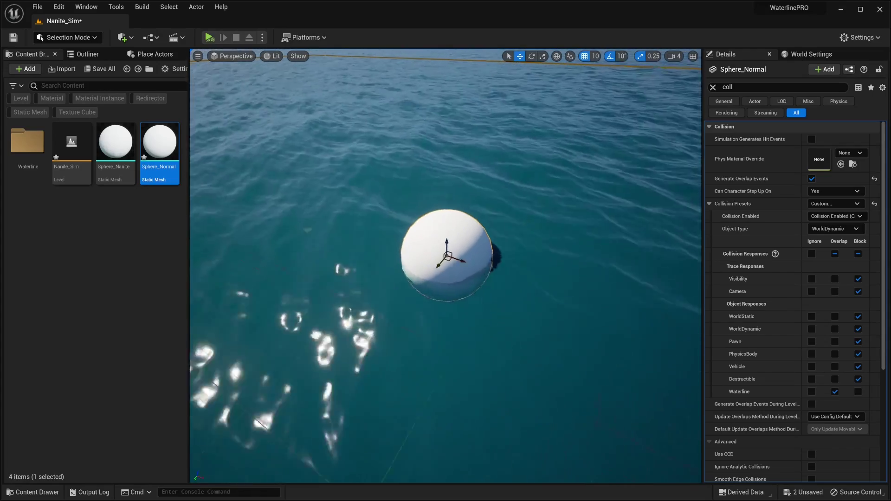
right_click(168, 147)
right_click_drag(443, 208, 457, 206)
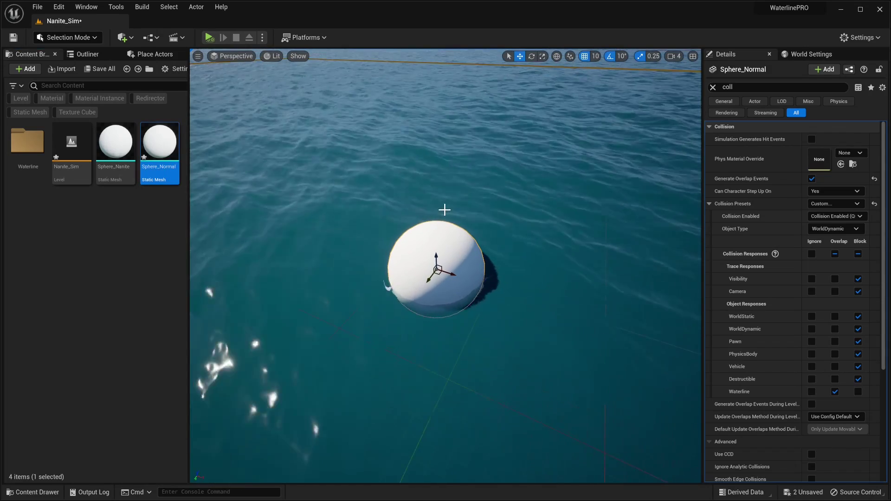
key("Delete")
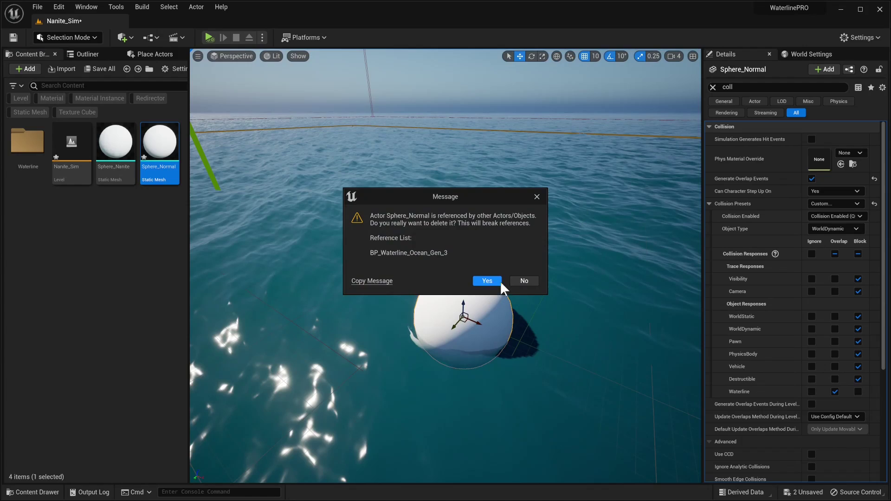
left_click(522, 281)
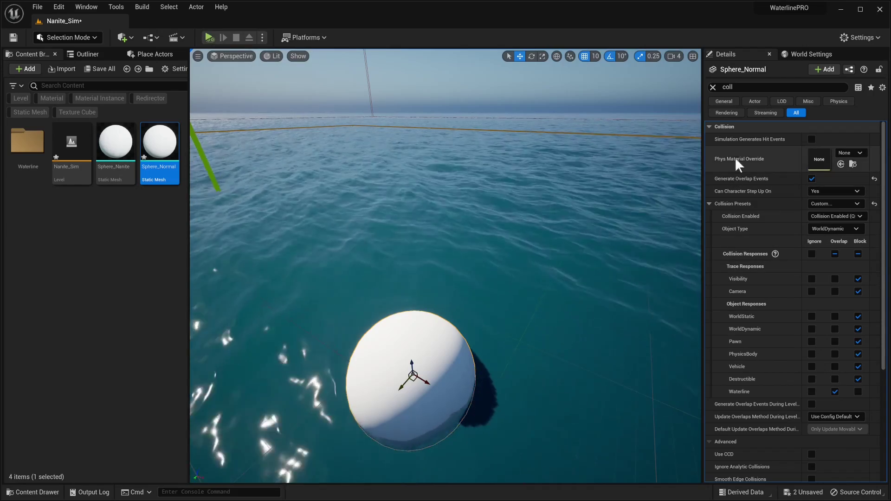
- Check the Waterline ocean's Track Actor reference and move the sphere across the water to about X -60, Y -250
left_click(712, 86)
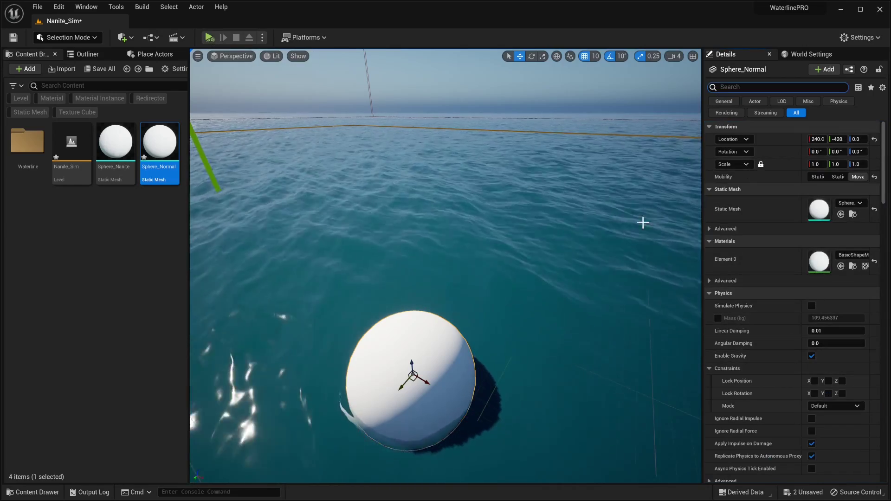
left_click(642, 222)
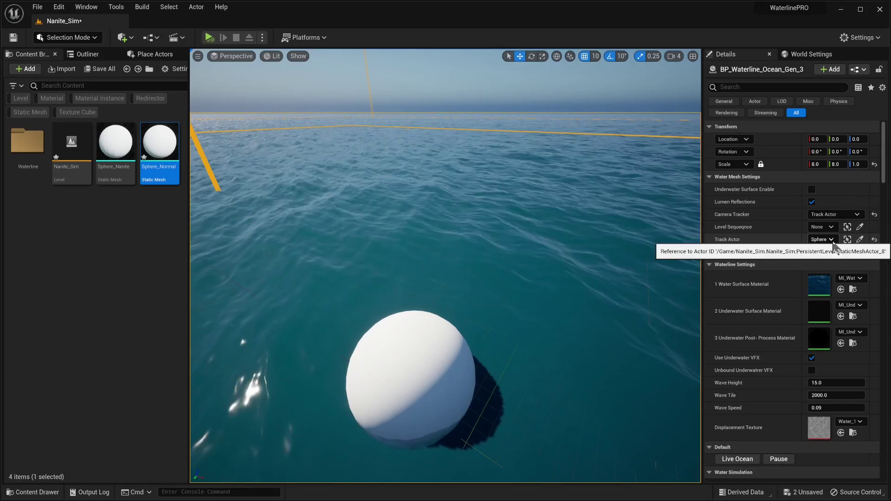
left_click(453, 382)
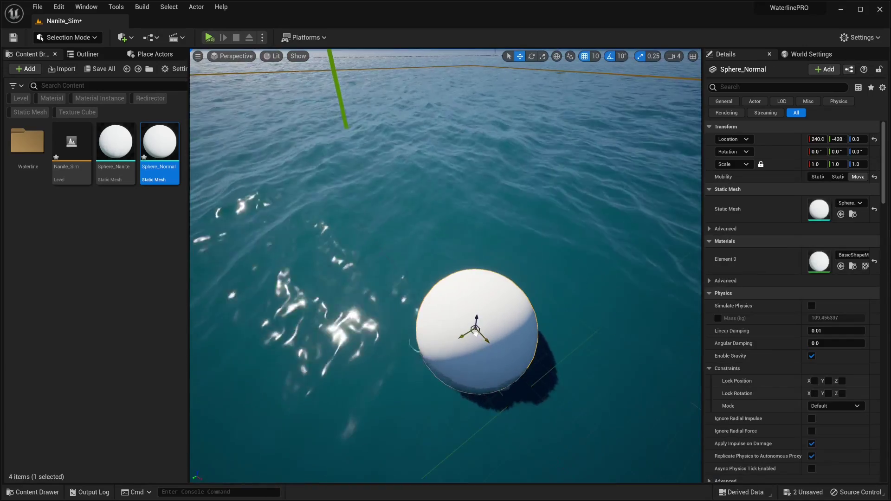
left_click_drag(475, 333, 220, 223)
right_click_drag(220, 223, 320, 204)
- Create an Actor Blueprint class named Nanite_S and open its editor docked beside the Nanite_Sim level
left_click(134, 241)
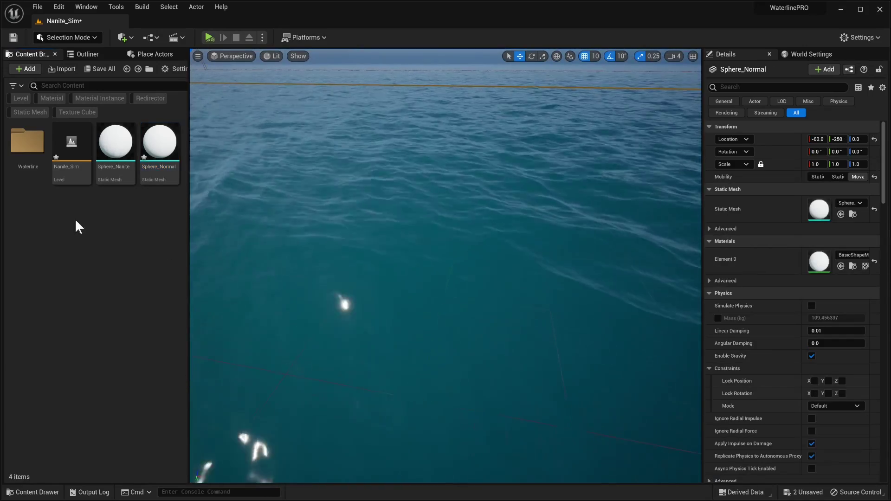
right_click(131, 218)
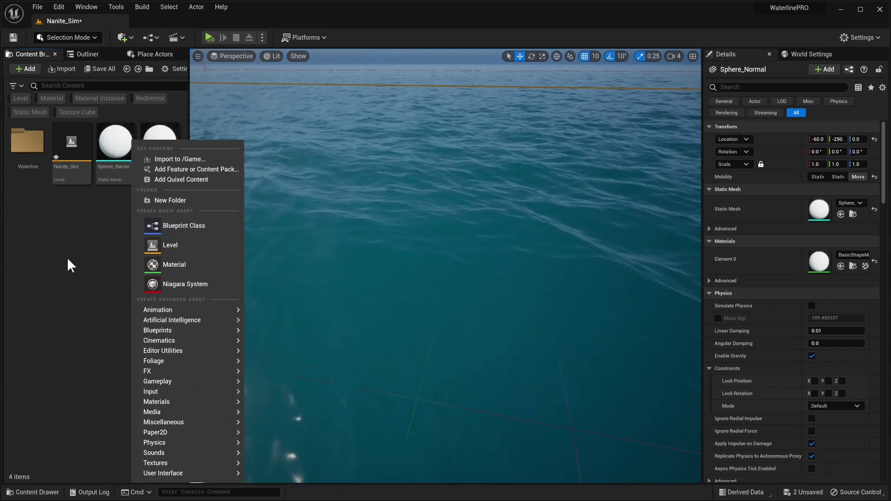
left_click(170, 226)
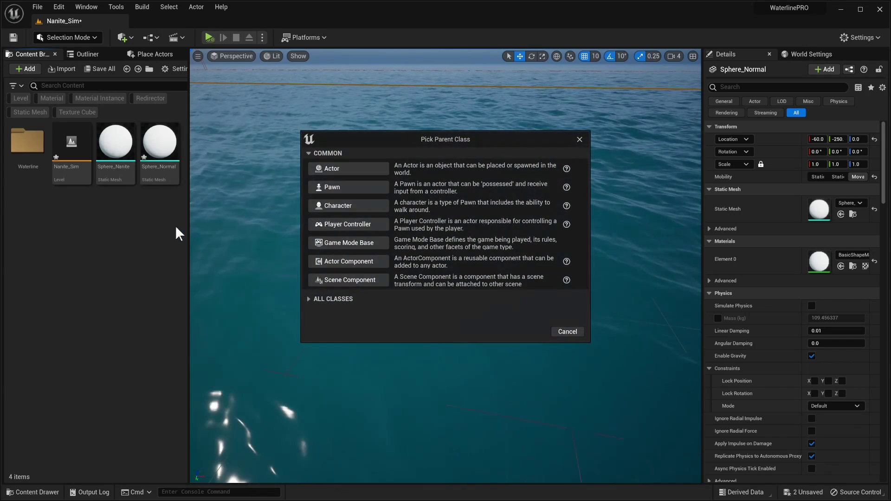
left_click(337, 172)
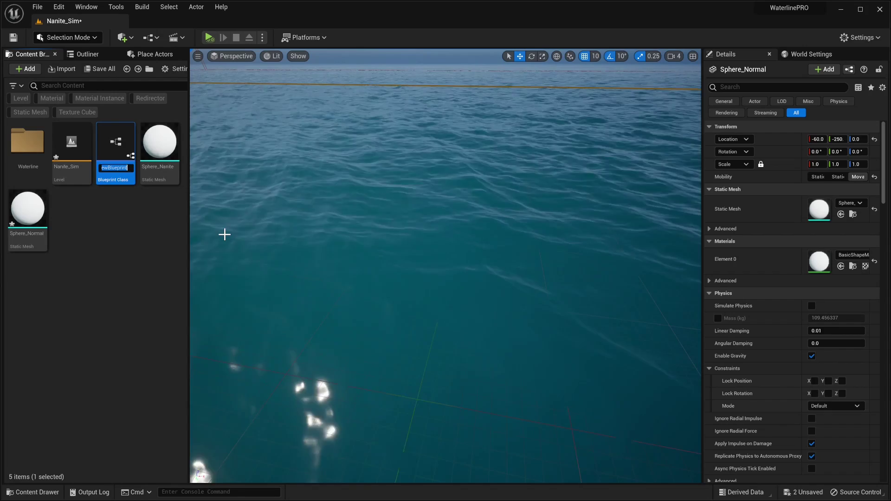
type("Nanite")
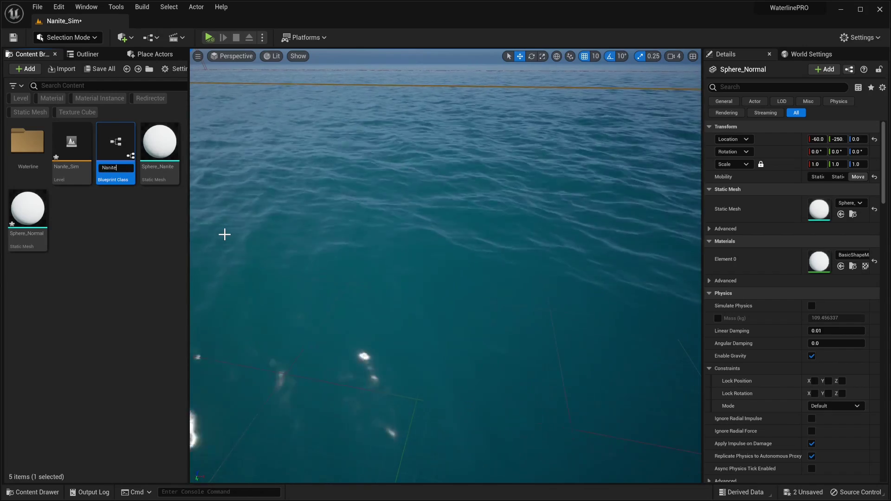
type("_Sim")
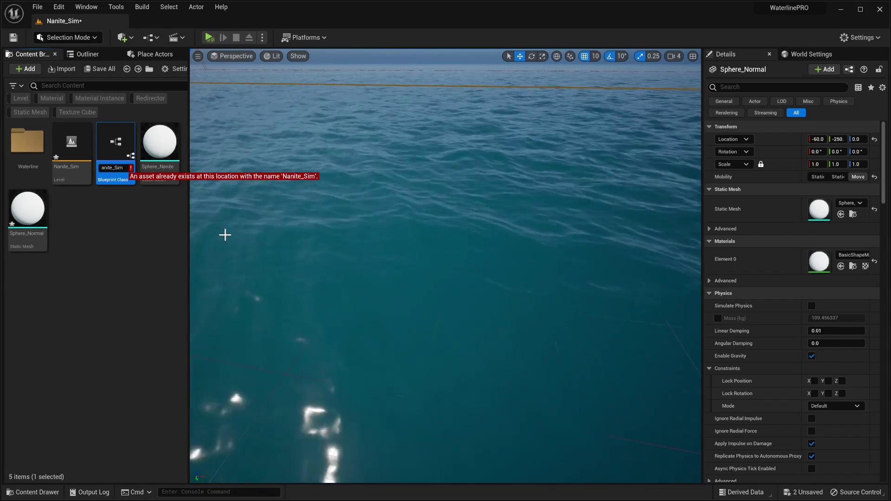
key("BackSpace")
type("m")
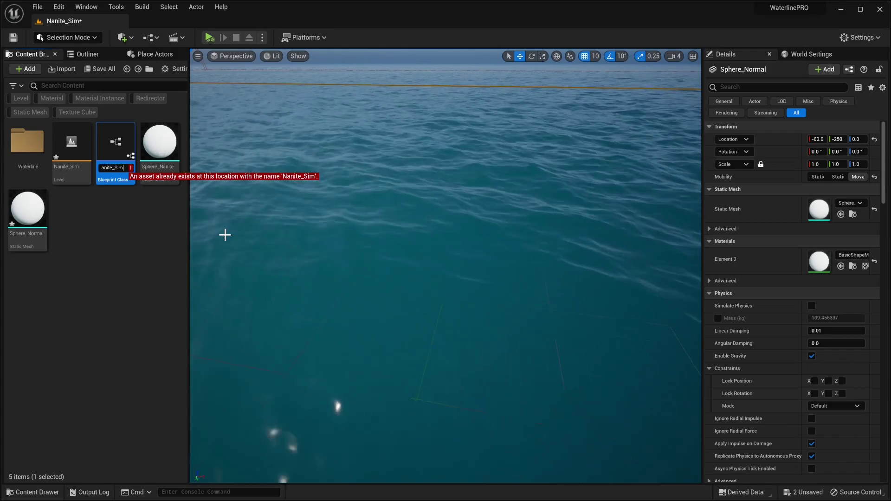
key("BackSpace")
key("BackSpace")
key("Return")
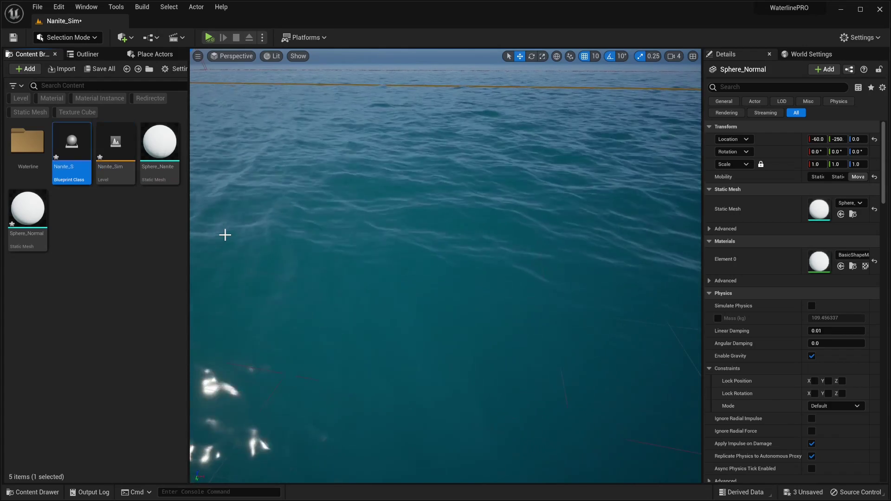
key("Return")
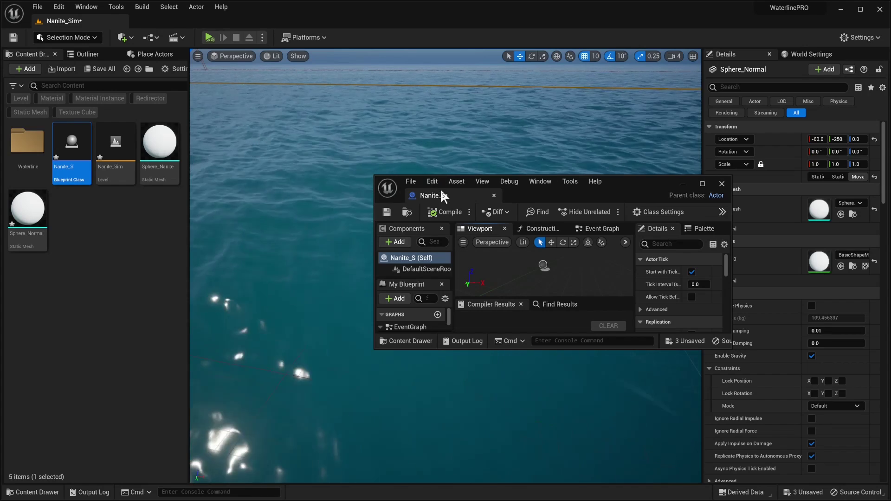
left_click_drag(441, 195, 213, 43)
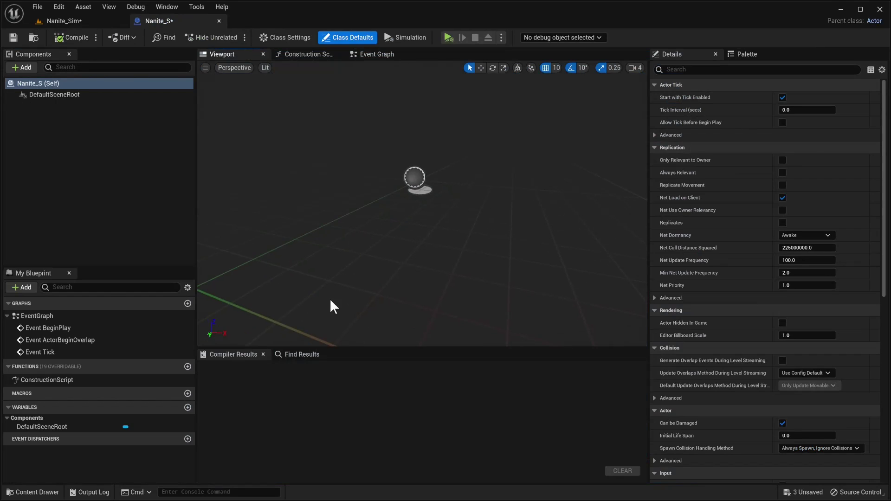
- Add a Static Mesh component named Normal One, replace the default scene root with it and compile the Blueprint
left_click(80, 149)
left_click(24, 68)
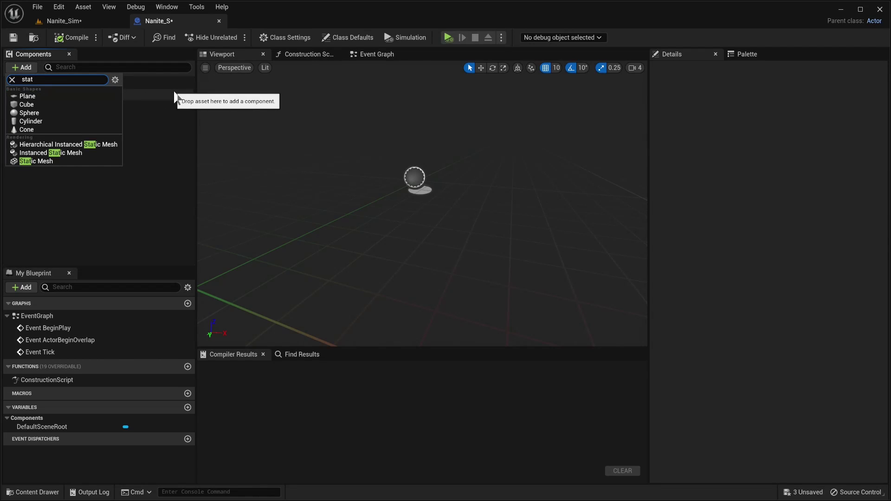
left_click(71, 161)
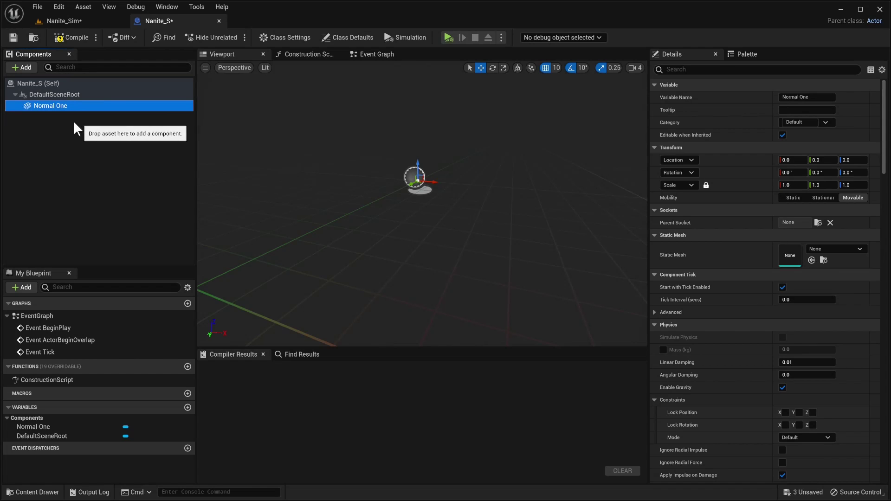
left_click_drag(60, 104, 62, 95)
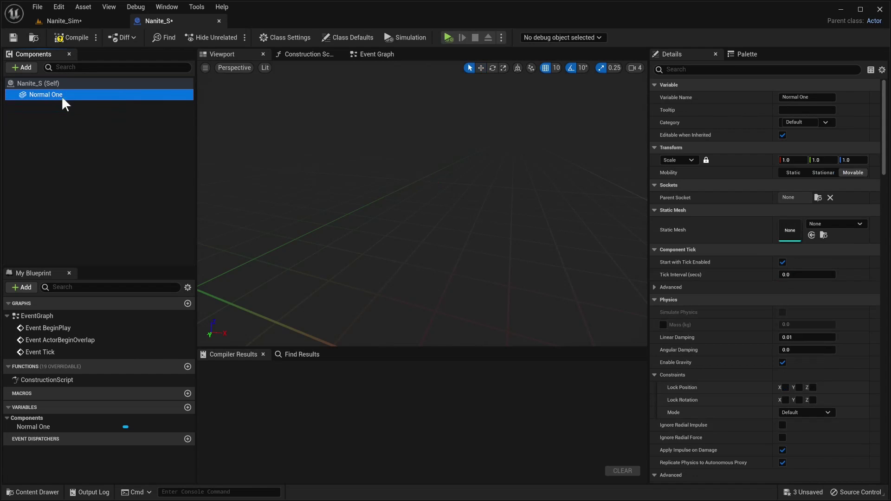
left_click(74, 38)
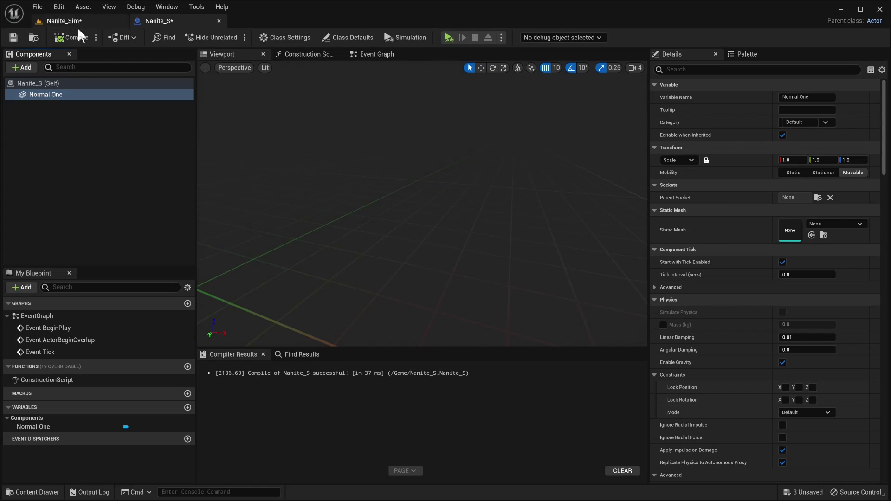
- Assign the Sphere_Normal asset as the static mesh of the Normal One component
left_click(75, 21)
mouse_move(39, 215)
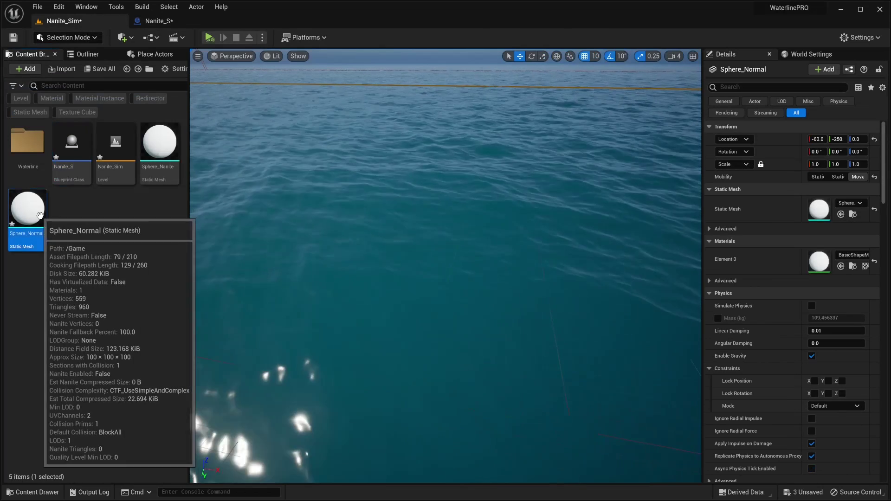
left_click(157, 21)
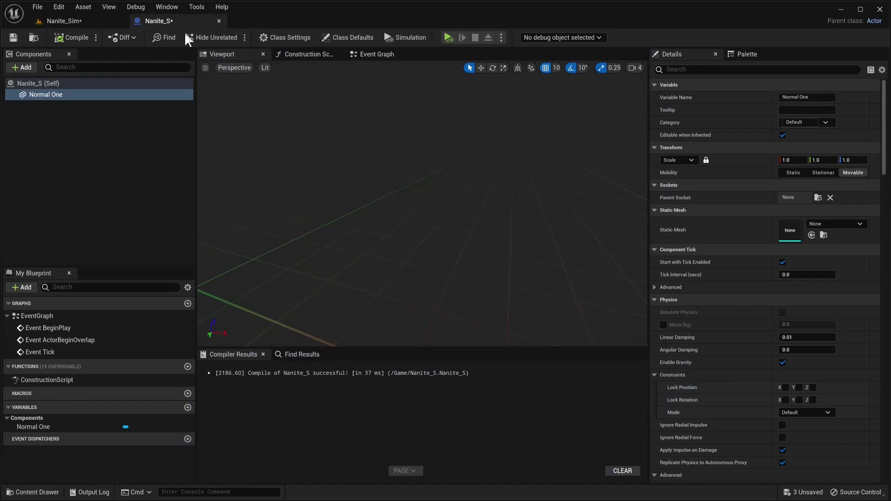
left_click(811, 235)
right_click_drag(395, 182, 427, 183)
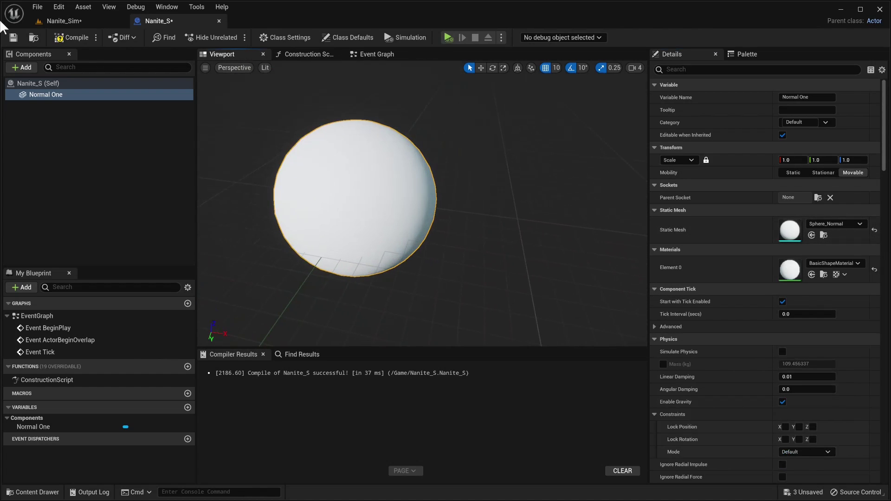
- Filter the Nanite_S actor's properties by "Tag" and add an actor tag named On
left_click(20, 84)
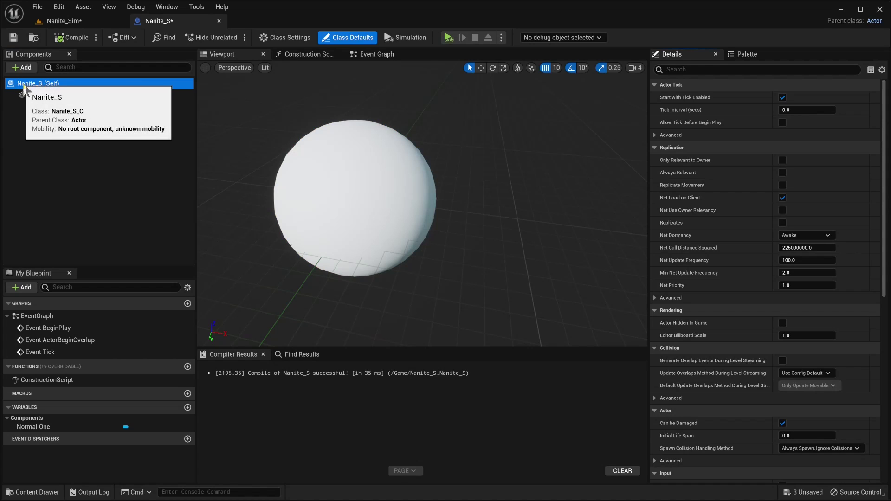
right_click_drag(297, 125, 281, 122)
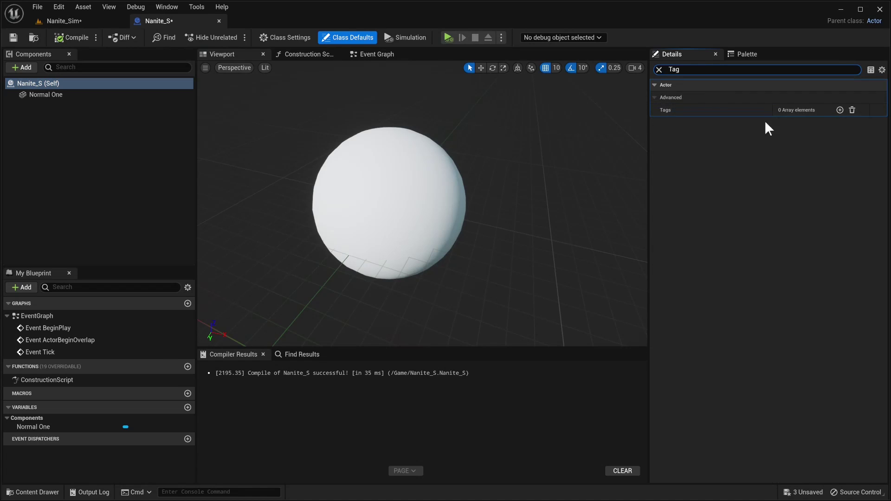
left_click(840, 109)
left_click(795, 123)
type("On")
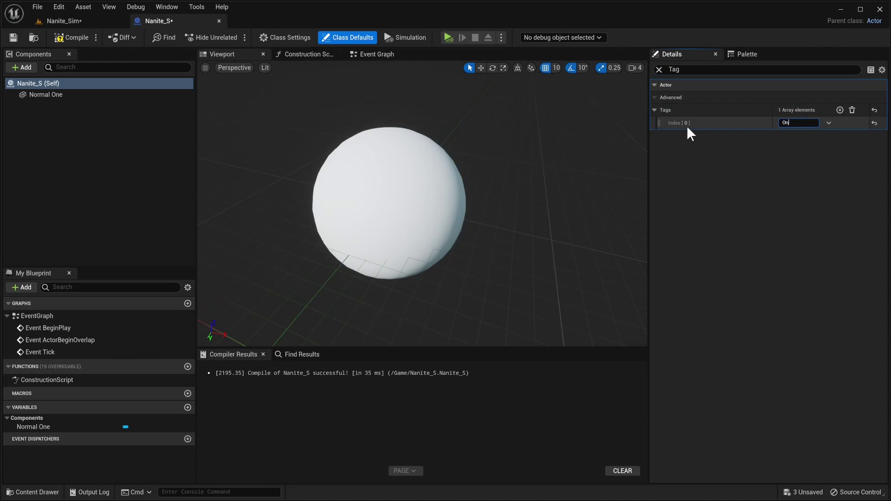
left_click(712, 155)
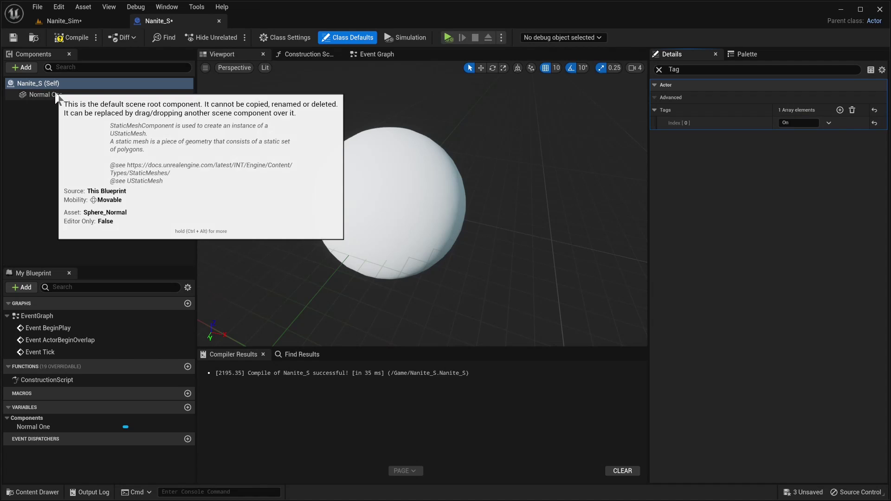
- Compare the Component Tags of Normal One with the actor-level tags of Nanite_S
left_click(56, 97)
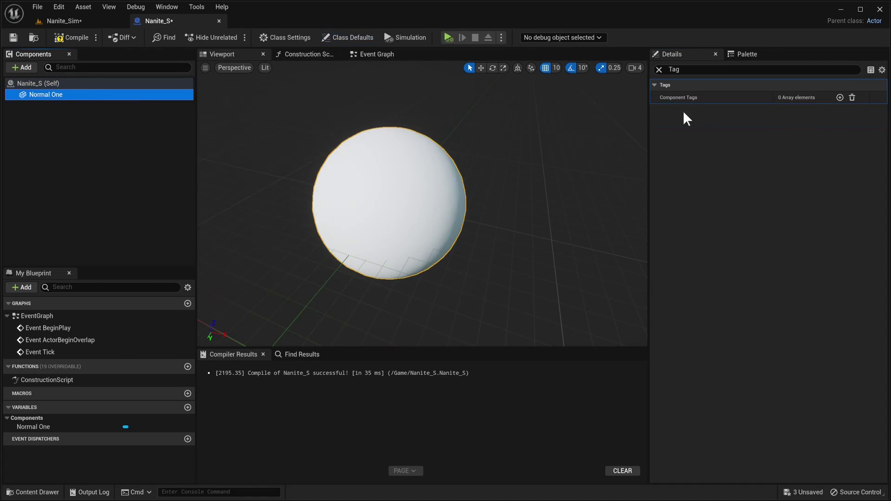
left_click(70, 84)
left_click(111, 126)
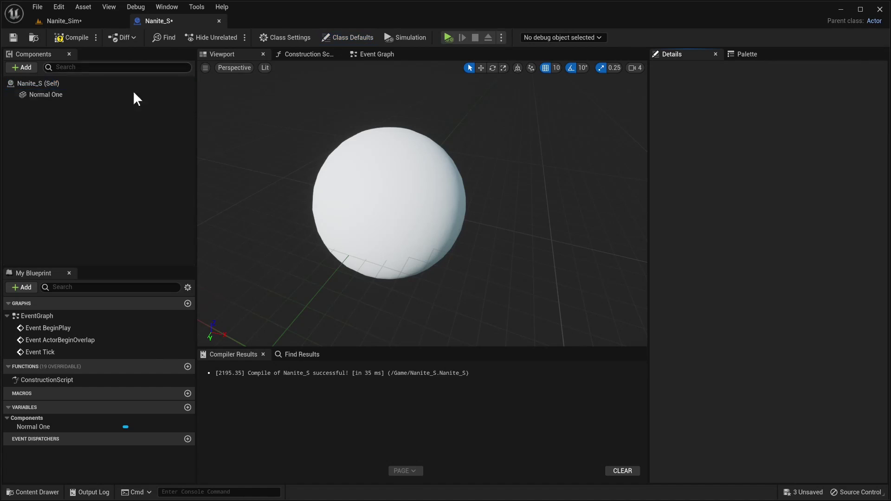
- Filter the Normal One component's properties by "coll", set its collision preset to Custom and check the object type
left_click(79, 95)
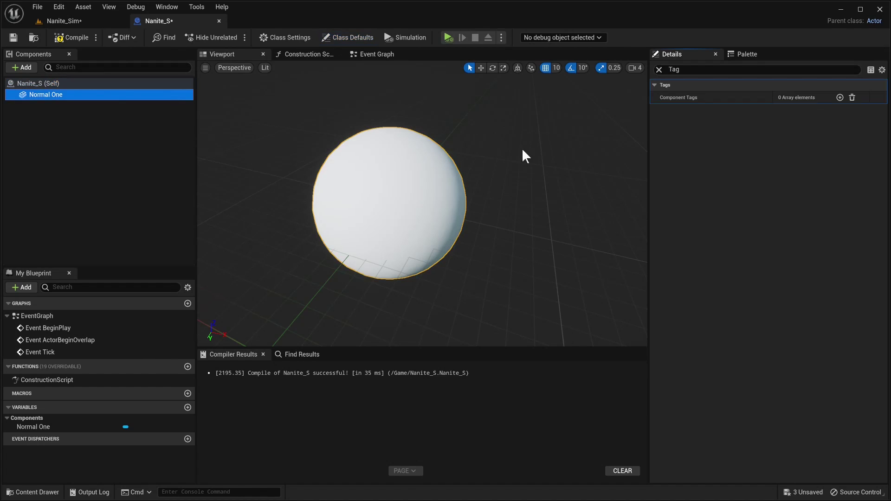
left_click(658, 69)
scroll(717, 272, "down", 10)
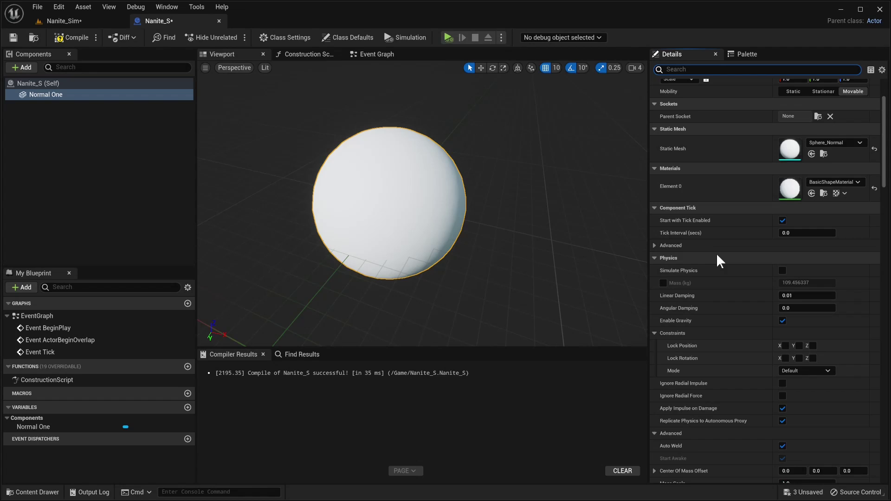
type("genera")
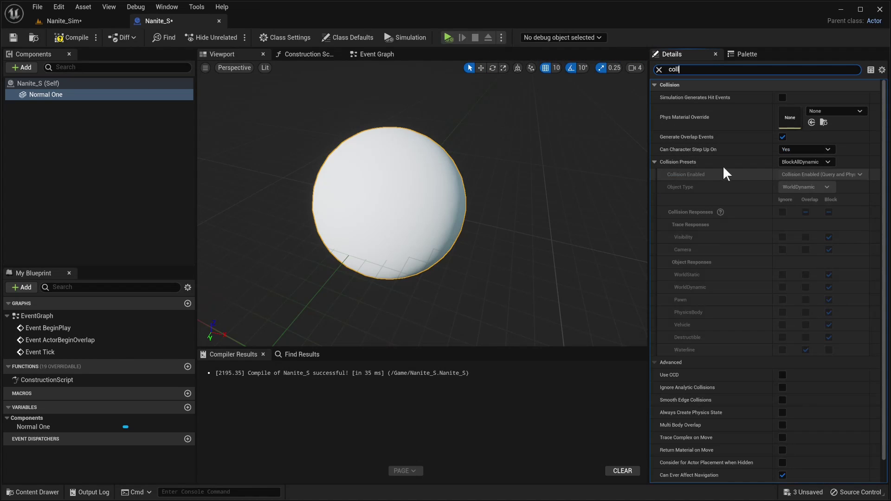
left_click(821, 163)
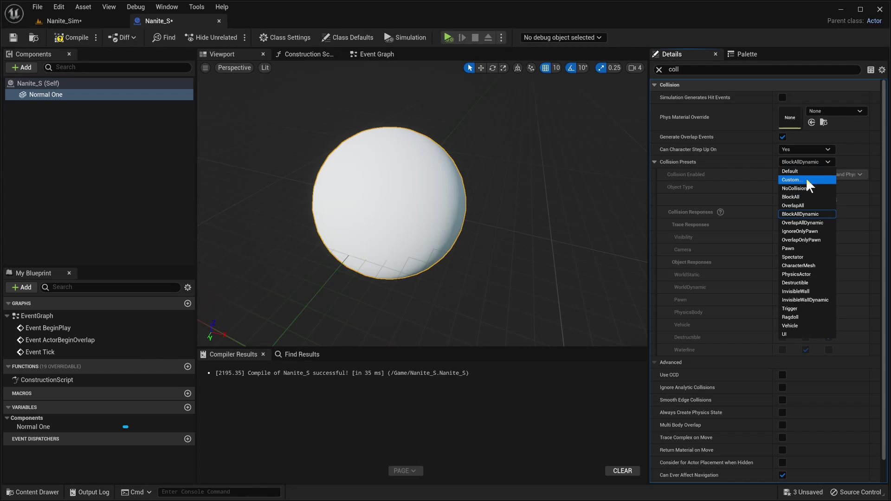
left_click(806, 180)
left_click(801, 187)
left_click(800, 186)
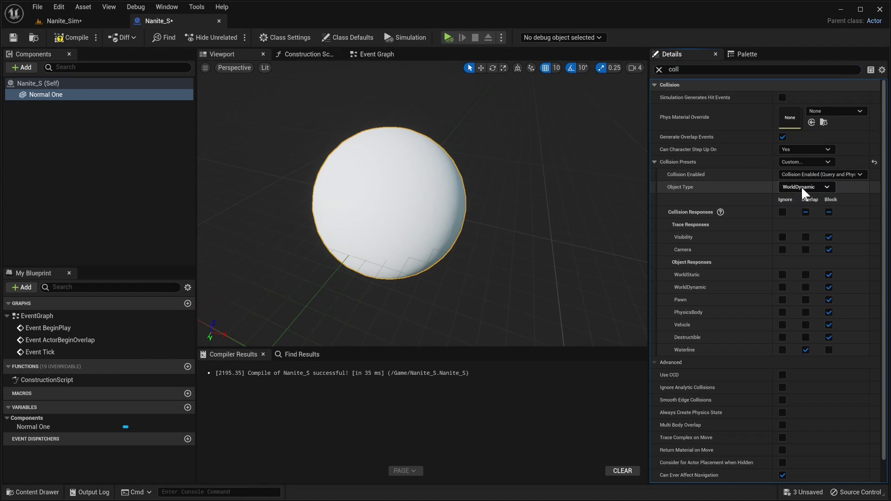
- Set the Normal One component's Collision Enabled to Query Only (No Physics Collision) and compile the Blueprint
left_click(799, 175)
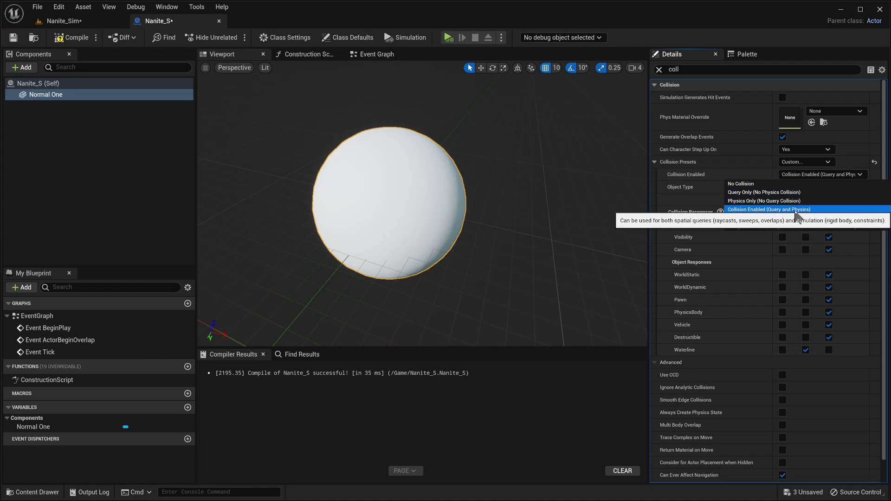
left_click(779, 191)
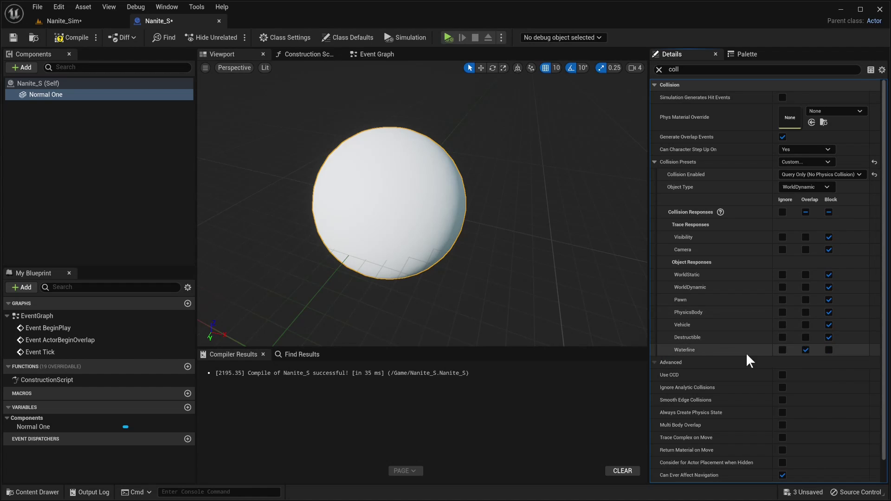
right_click_drag(582, 246, 582, 246)
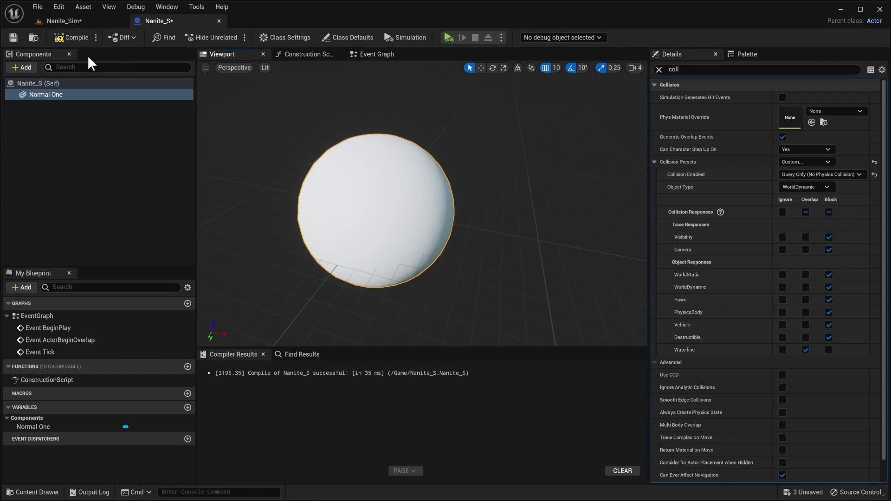
key("f")
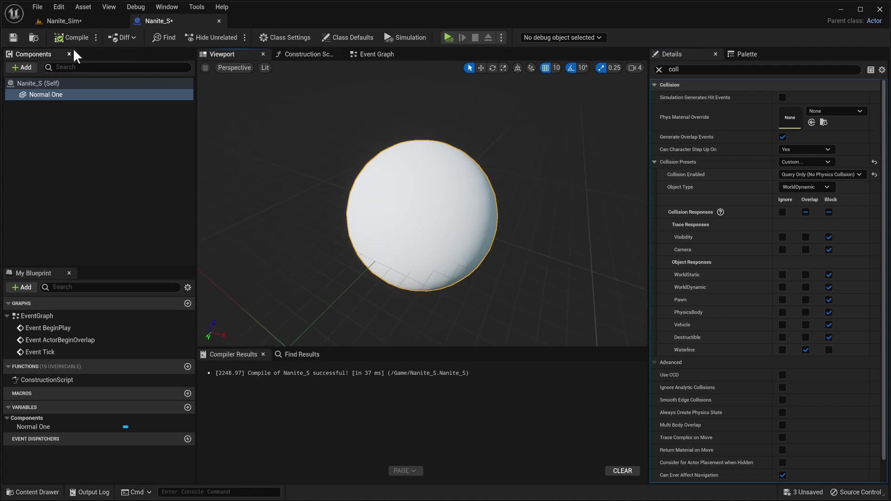
- Place a Nanite_S actor on the ocean surface in the Nanite_Sim level
left_click(86, 23)
left_click(88, 134)
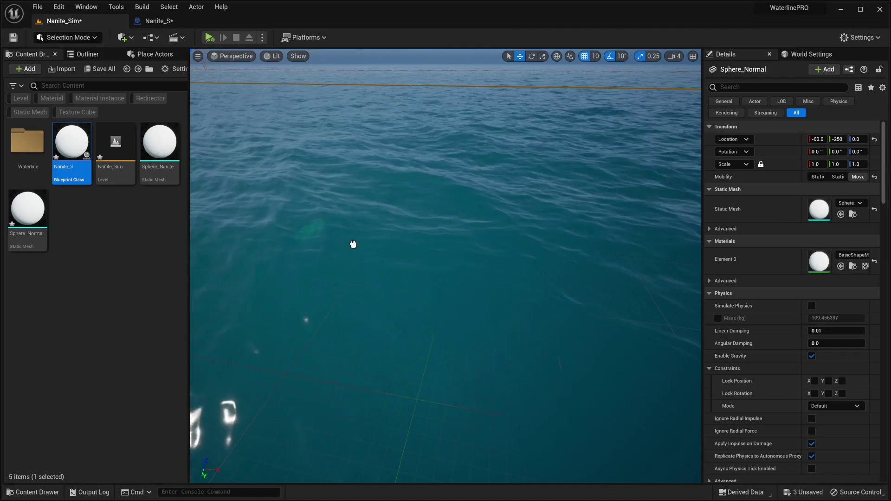
left_click_drag(407, 321, 398, 181)
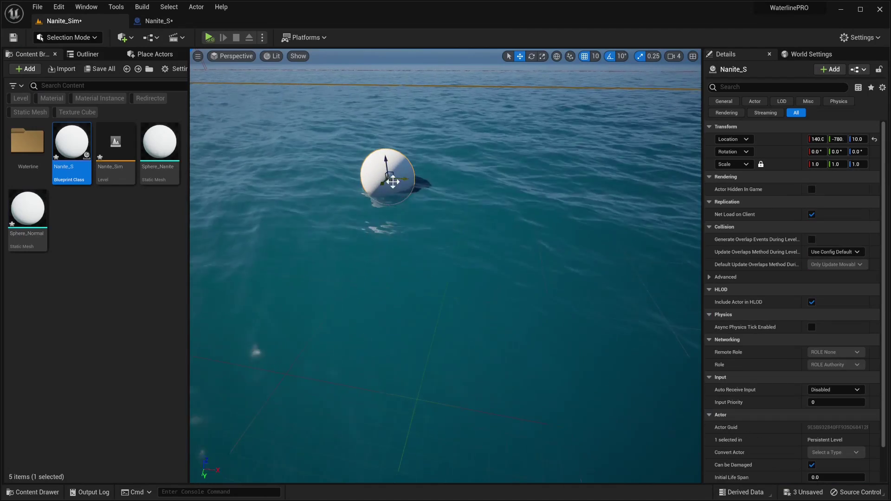
- Move the Nanite_S actor above the water to X 230, Y -540, Z 90 and play the level to test its interaction
left_click(163, 21)
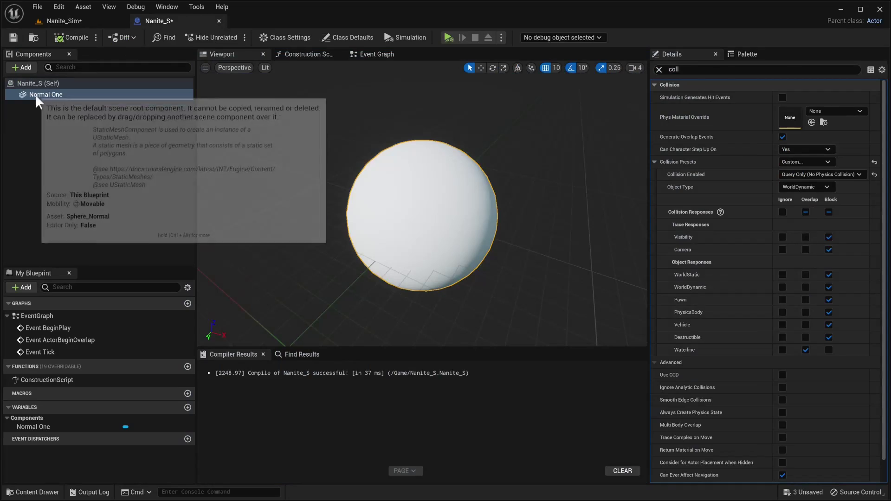
left_click(658, 69)
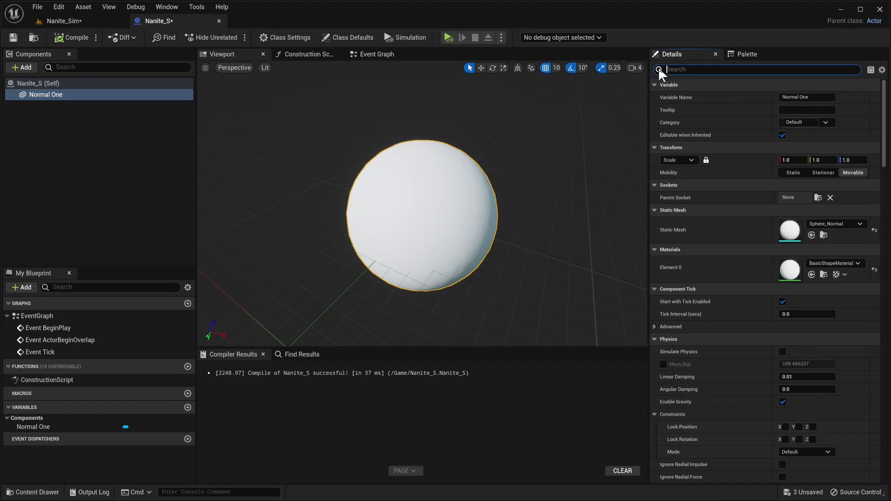
left_click(101, 21)
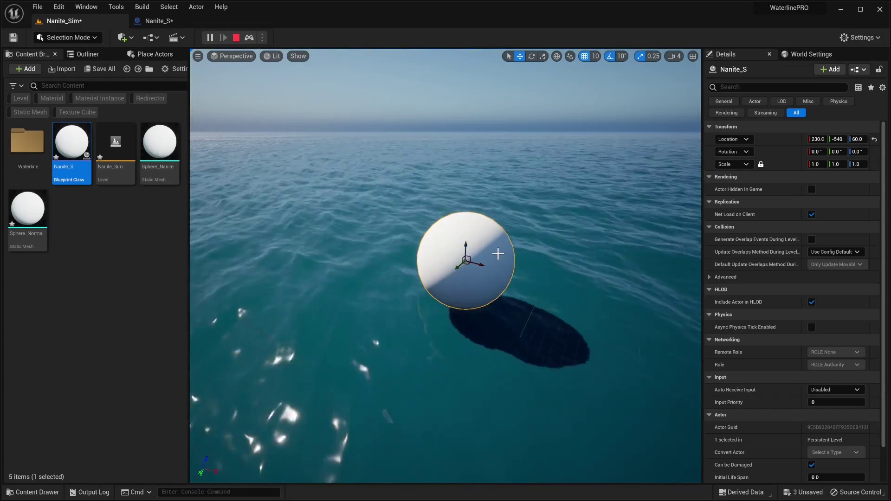
key("Escape")
left_click_drag(399, 258, 403, 191)
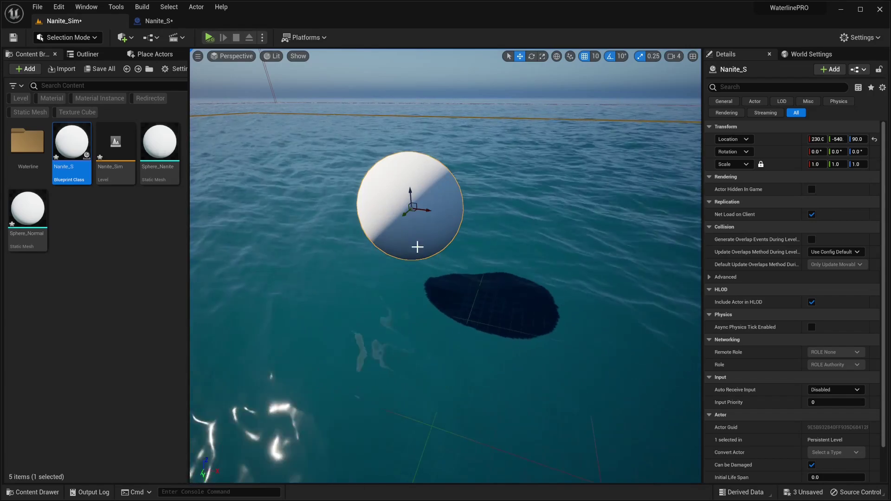
right_click_drag(498, 218, 418, 250)
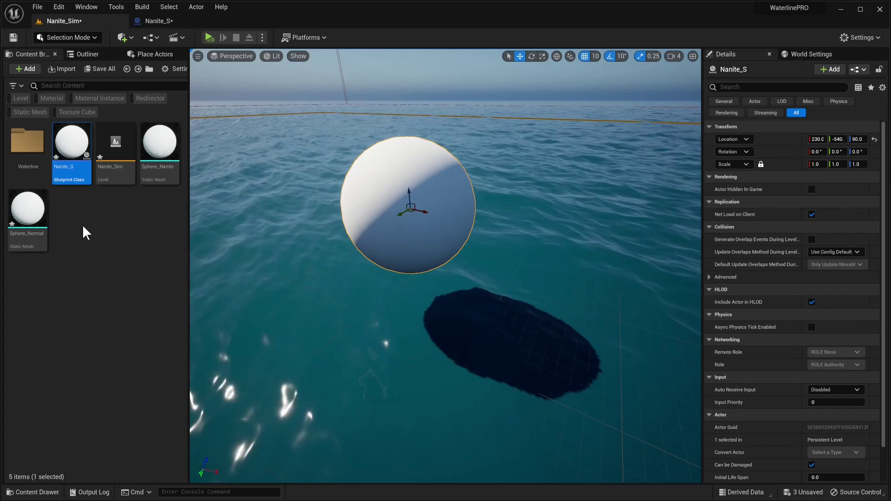
- Select the Sphere_Nanite static mesh asset in the project content and return to the Nanite_S Blueprint
left_click(107, 219)
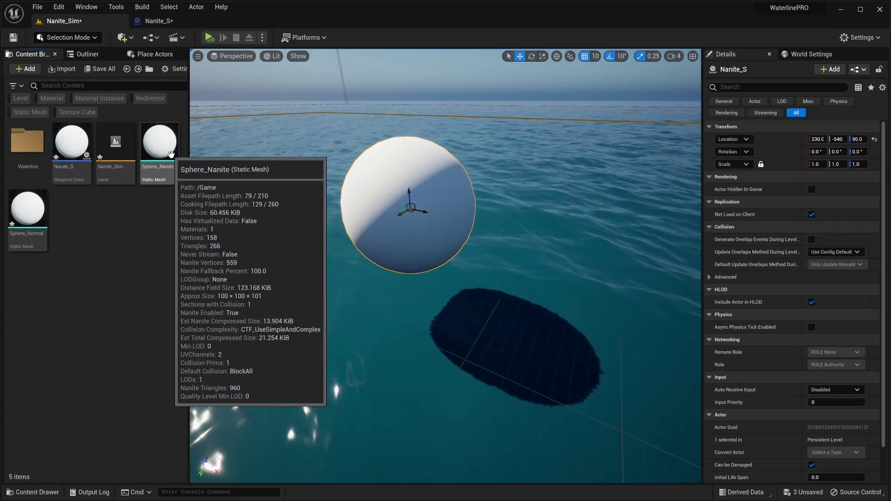
left_click(172, 154)
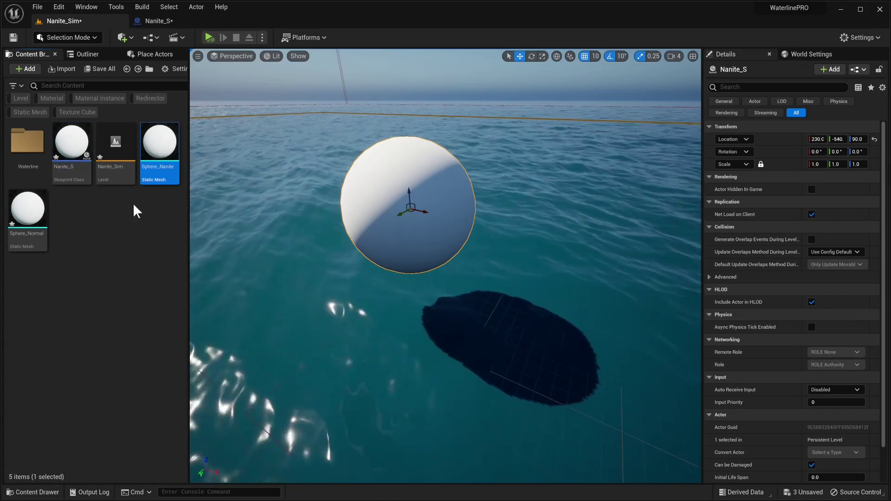
left_click(157, 24)
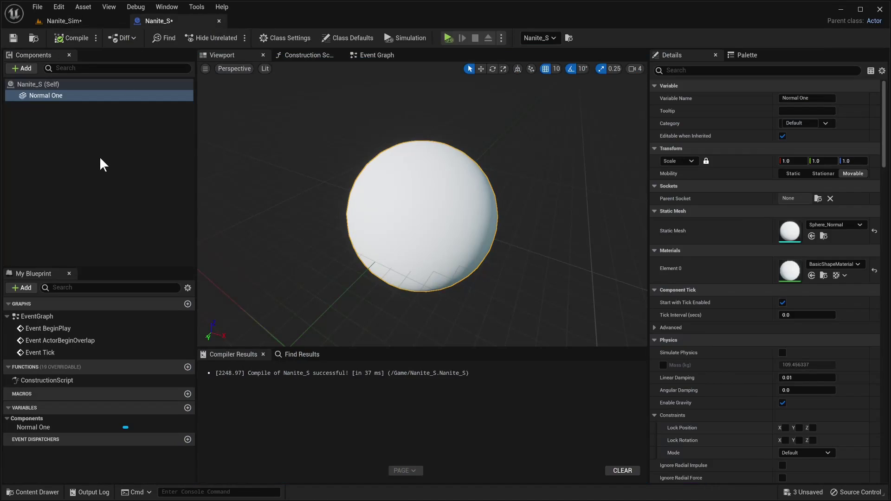
right_click(60, 96)
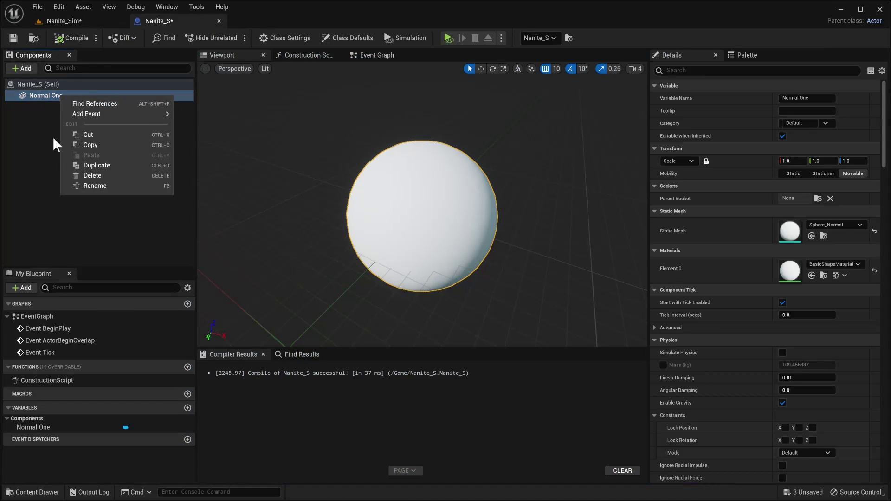
left_click(120, 166)
right_click(67, 106)
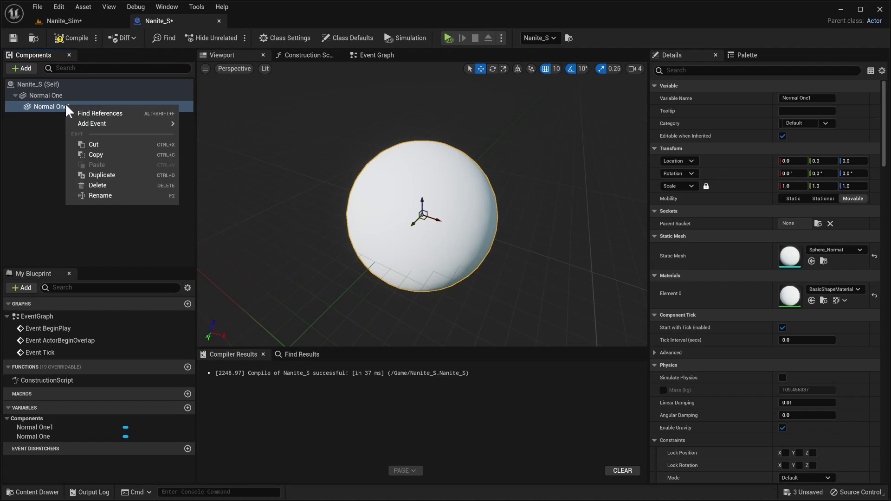
left_click(14, 154)
left_click(40, 108)
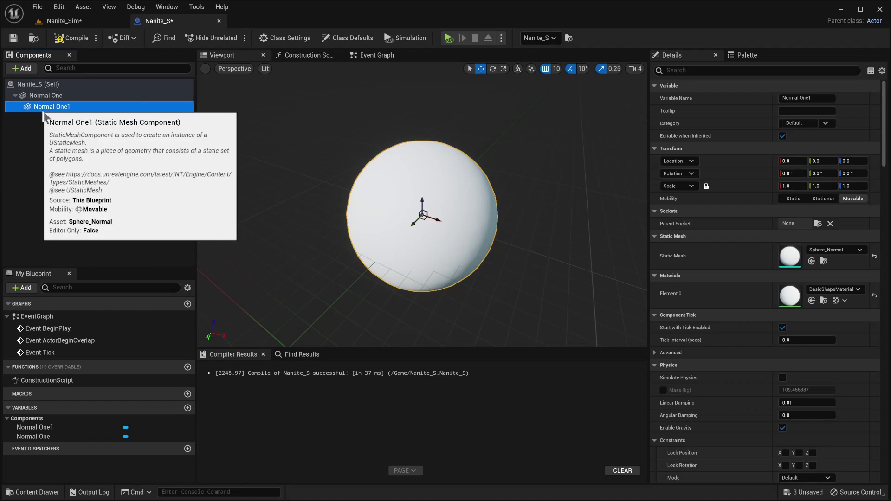
key("Delete")
- Add a Static Mesh component using Sphere_Nanite under Normal One and compile the Blueprint
left_click(24, 68)
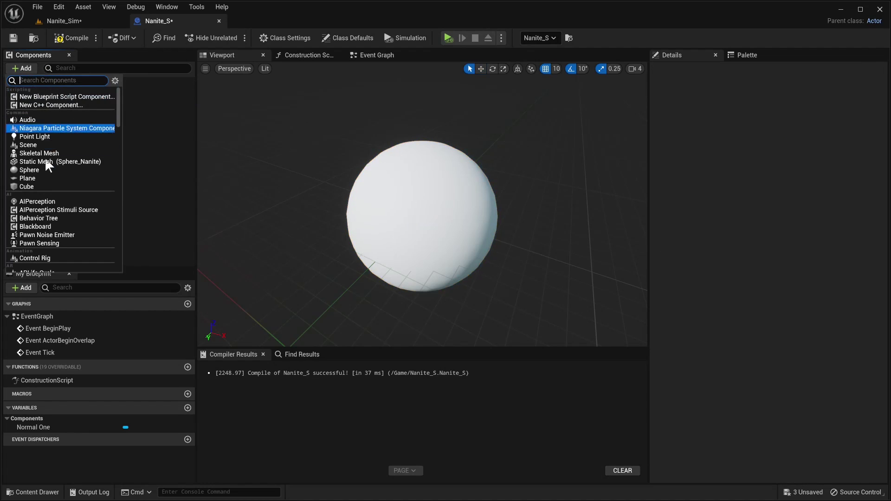
type("stat")
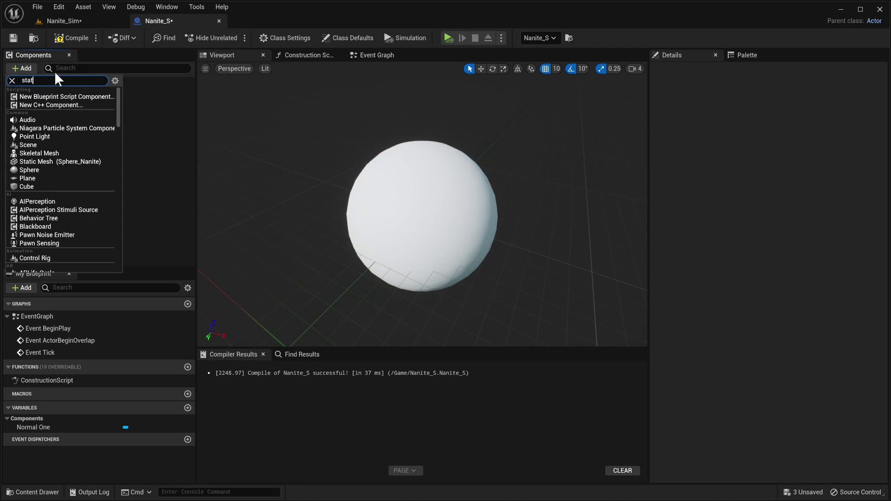
left_click(54, 164)
left_click(80, 171)
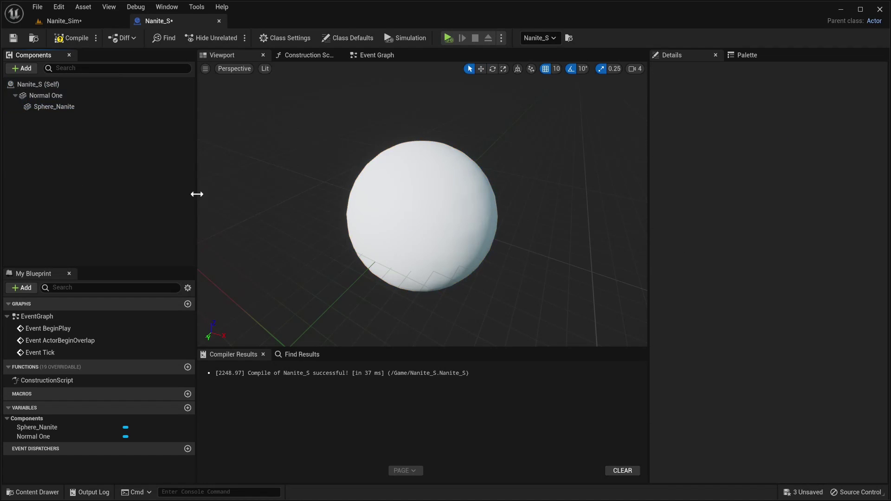
left_click_drag(79, 116, 79, 119)
left_click(71, 23)
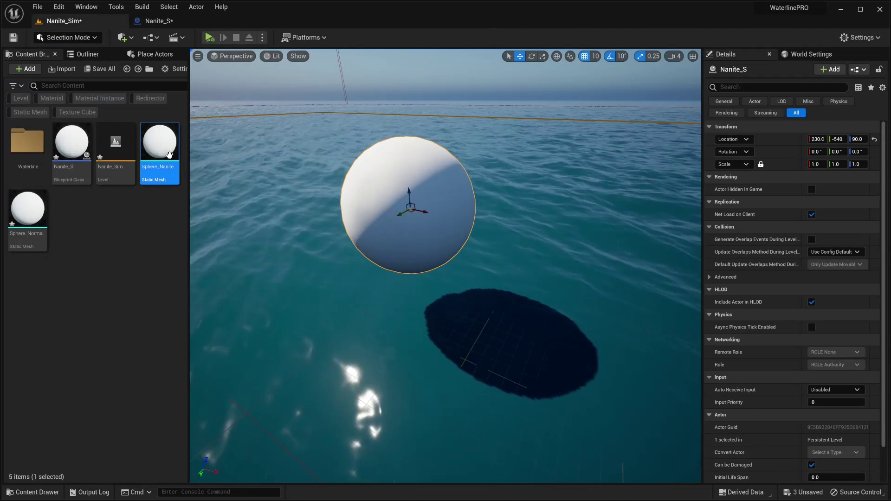
left_click(170, 23)
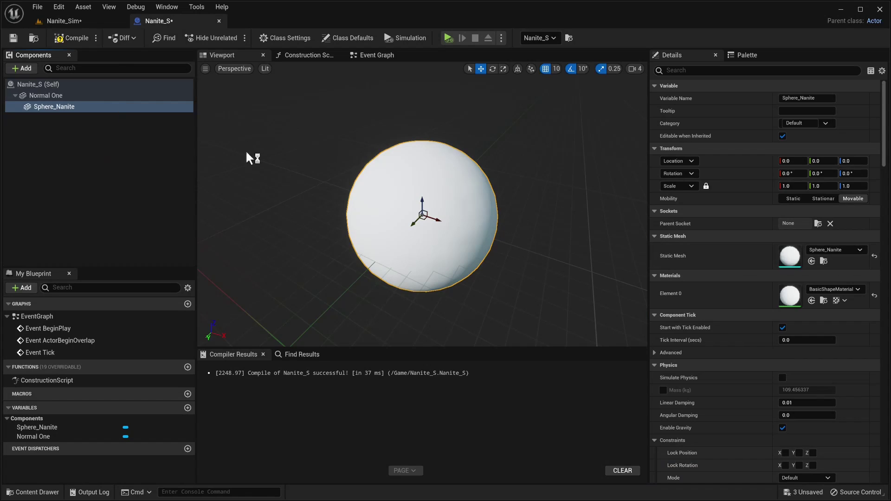
left_click(77, 39)
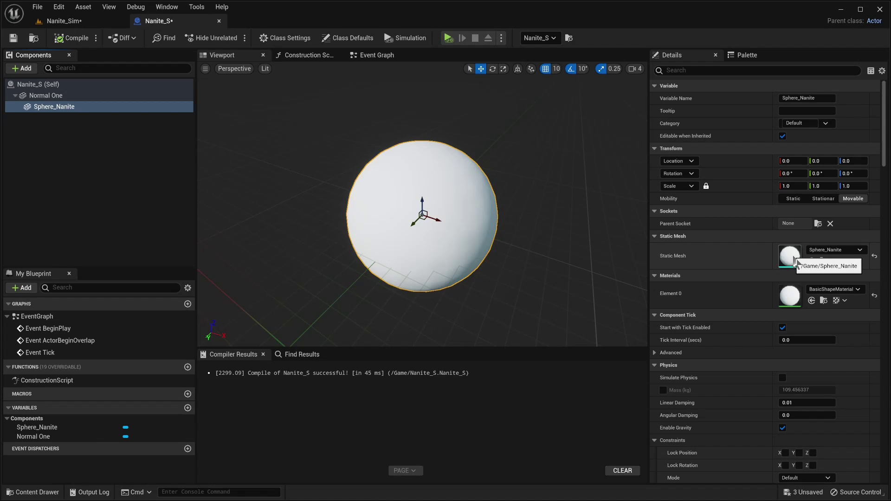
scroll(753, 288, "down", 10)
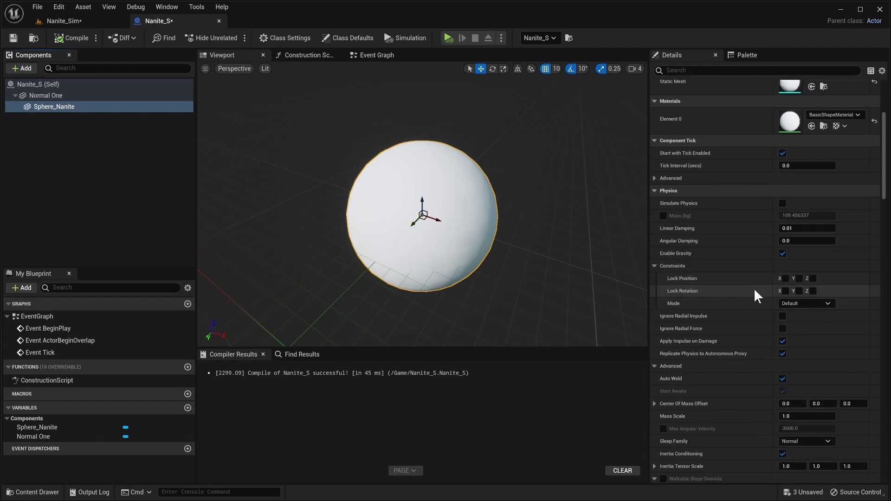
scroll(748, 324, "up", 10)
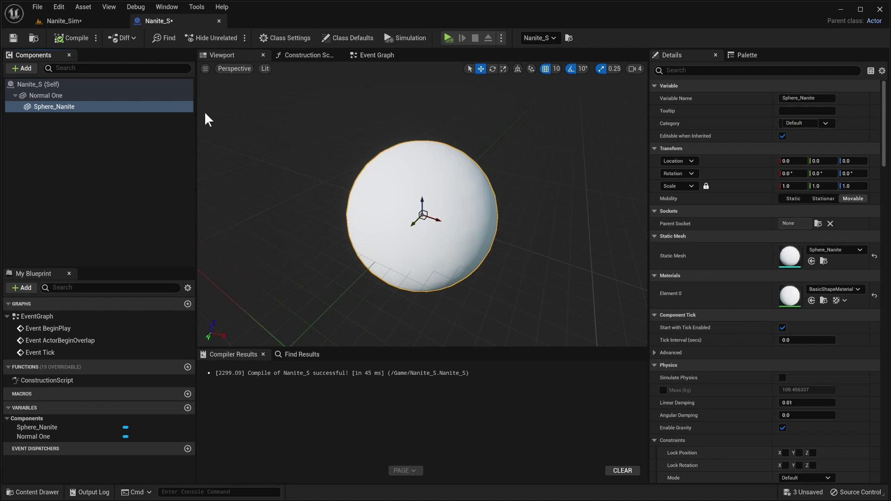
left_click_drag(469, 203, 442, 188)
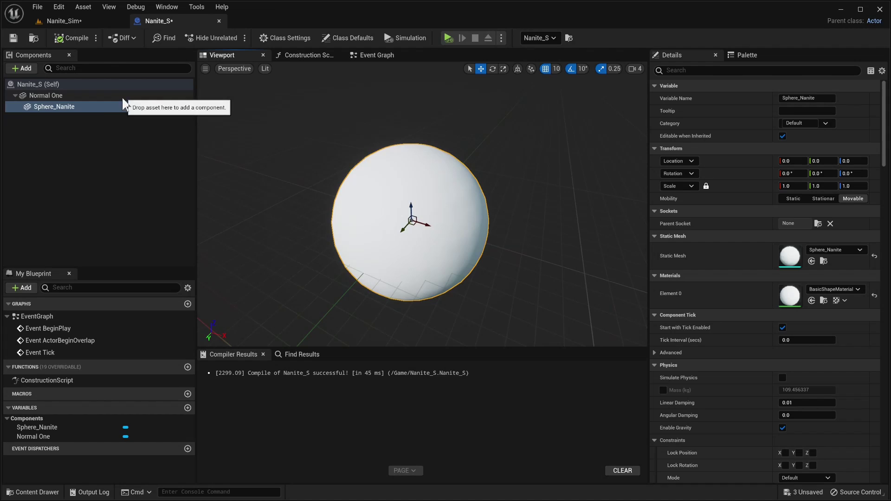
- Filter the Normal One component's properties by "scene" and enable Visible In Scene Capture Only
left_click(49, 96)
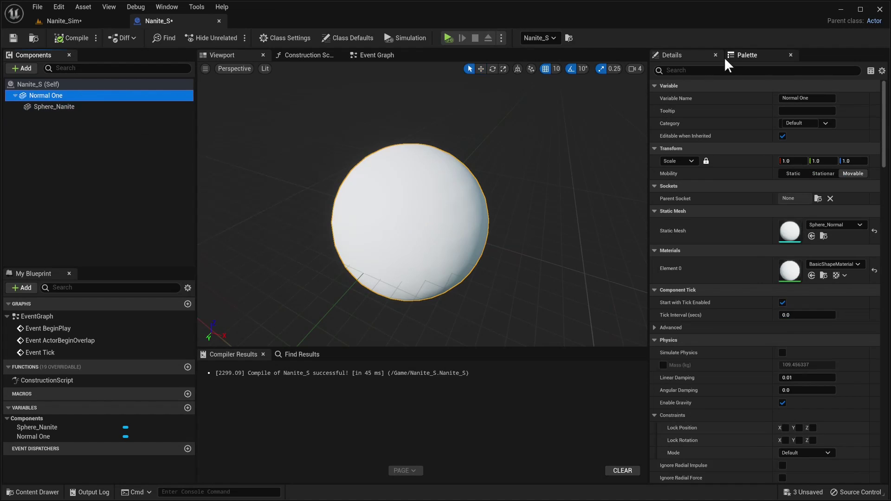
left_click(723, 70)
type("scen")
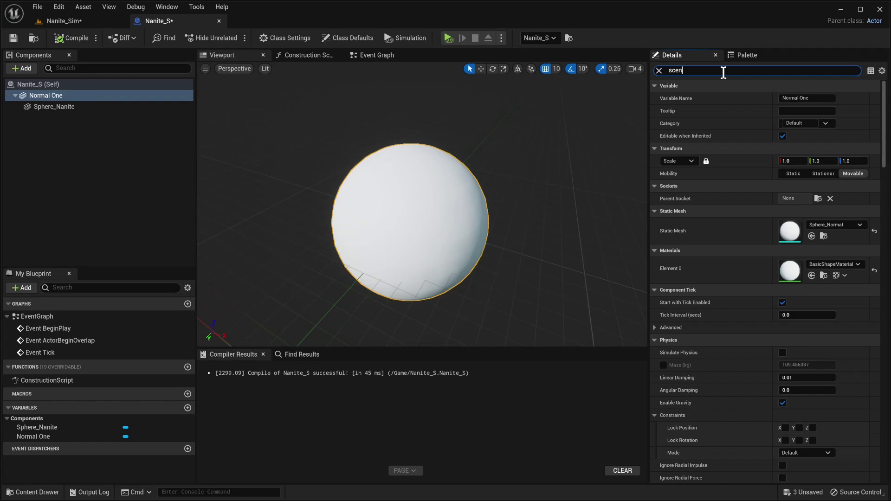
type("e")
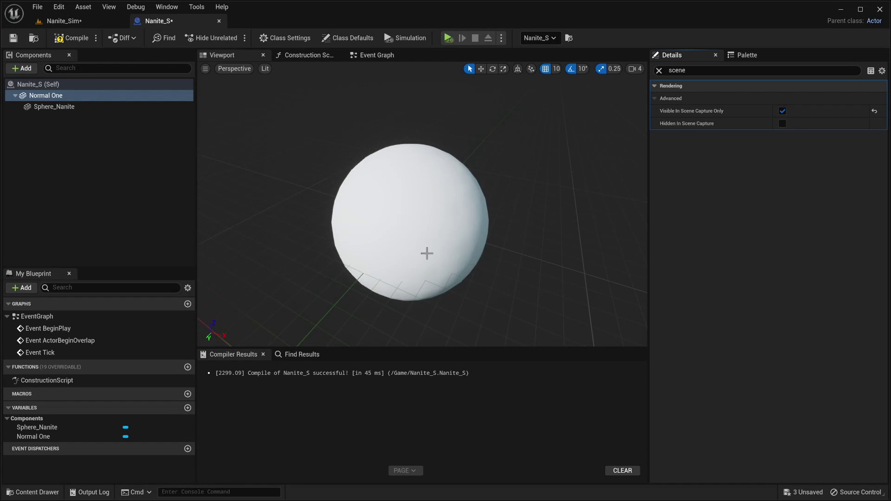
- Play the Nanite_Sim level to test how the updated Nanite_S sphere interacts with the water, and stop it
left_click(73, 21)
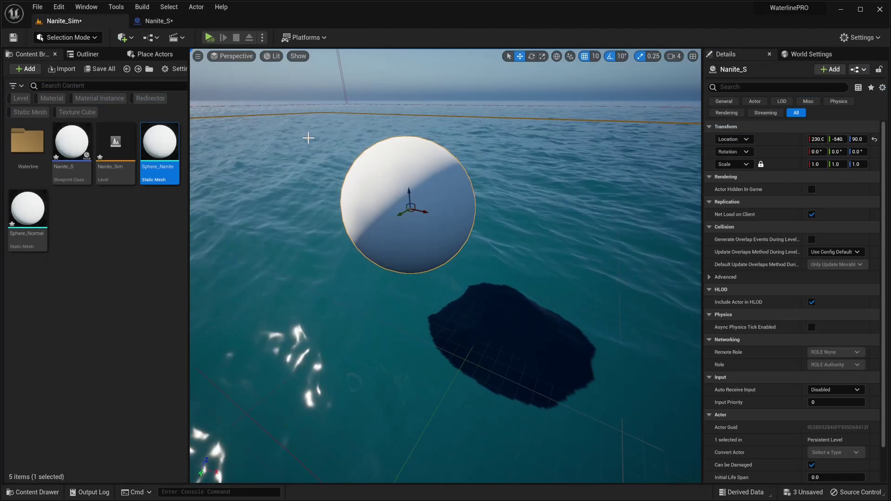
left_click(209, 37)
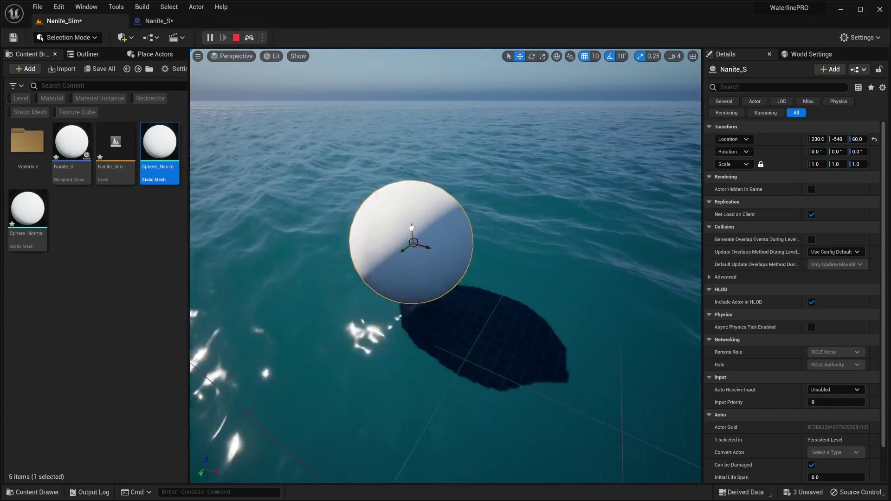
key("Escape")
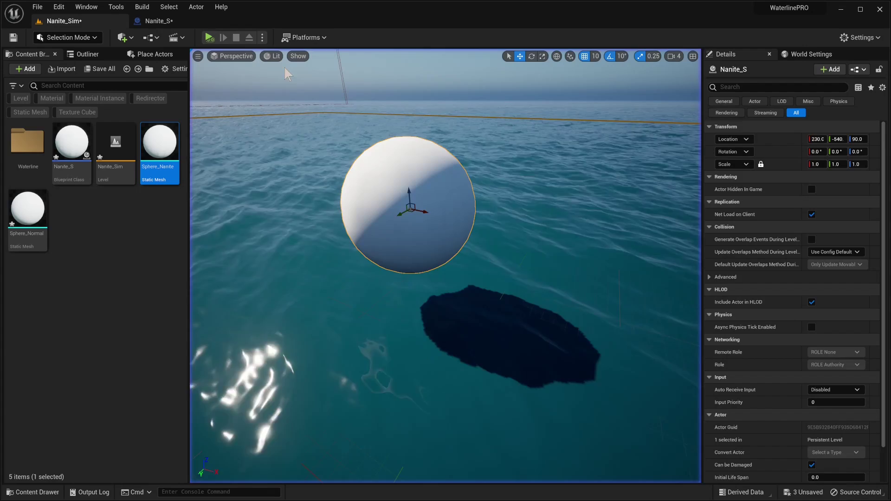
- Switch the level view to the Nanite Visualization Overview and lower the Nanite_S actor into the water to Z -40
left_click(274, 56)
mouse_move(320, 205)
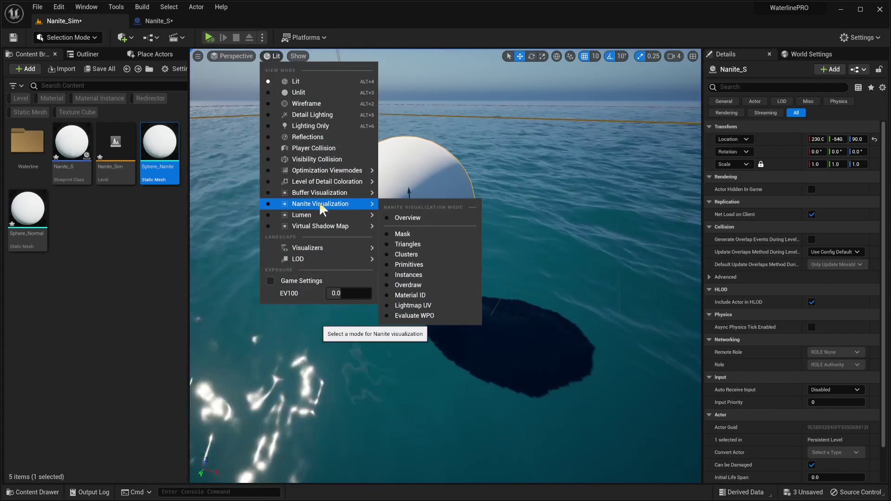
left_click(439, 219)
right_click_drag(474, 234, 460, 206)
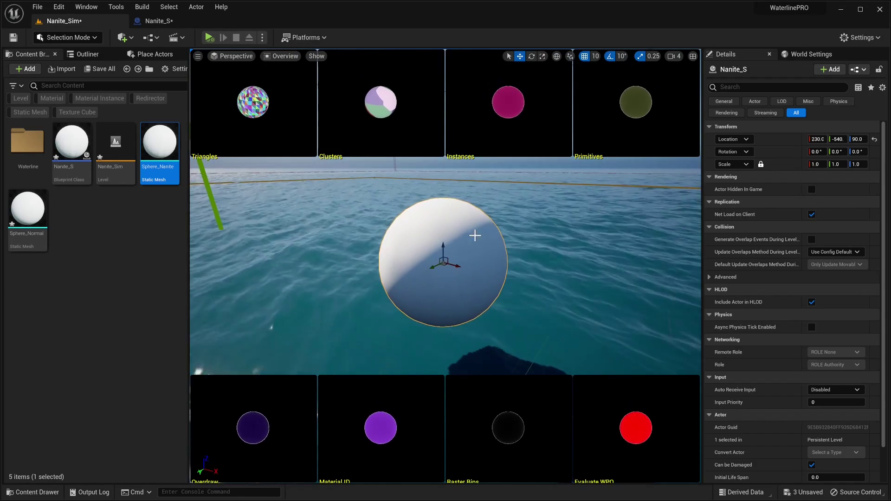
left_click_drag(443, 250, 444, 367)
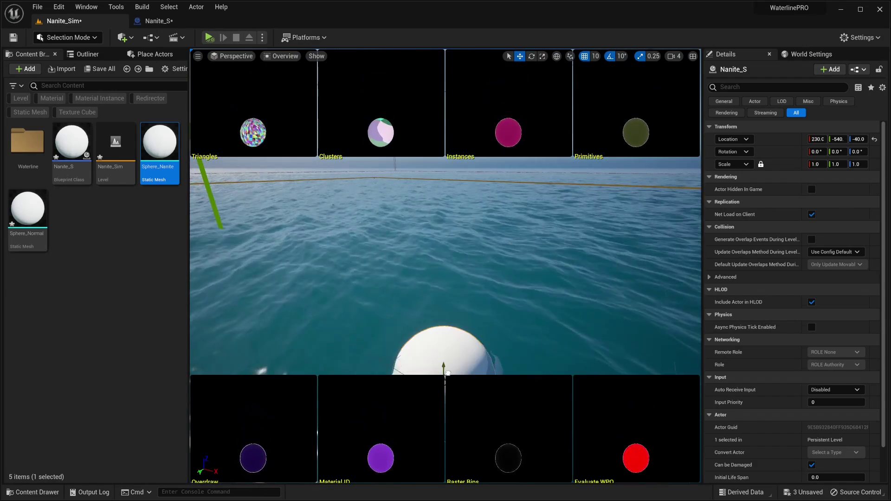
- Raise the Nanite_S actor to Z -30, then play the level to test its interaction with the water and stop it
mouse_move(444, 367)
right_mouse_down()
mouse_move(441, 403)
mouse_move(438, 377)
right_mouse_up()
key("f")
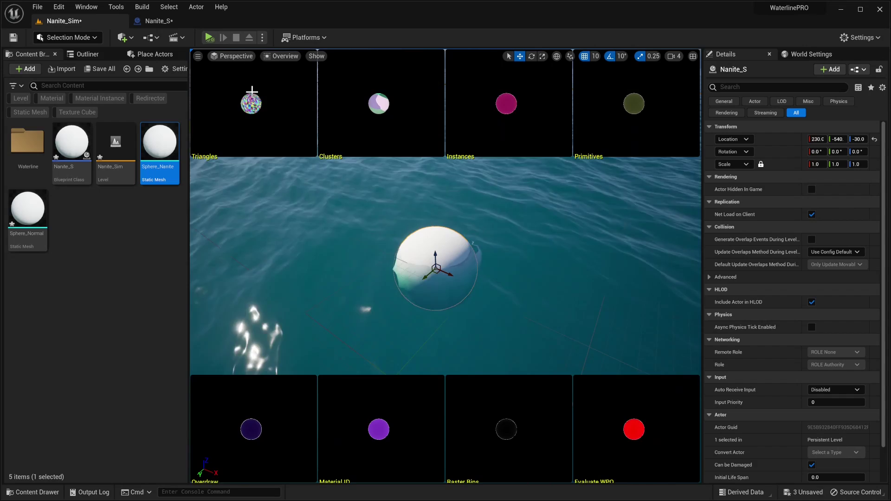
left_click(209, 38)
left_click_drag(435, 254, 414, 275)
key("Escape")
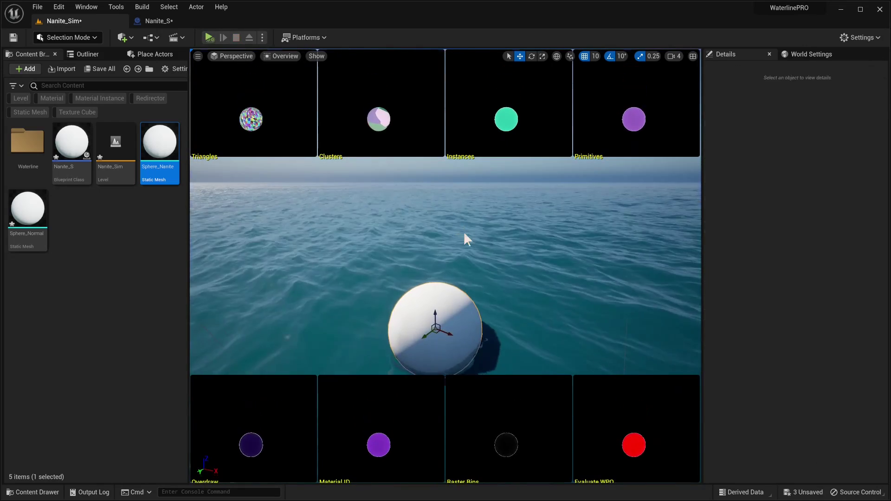
- Switch the level view back to Lit and raise the Nanite_S actor above the water to Z 30
left_click(274, 55)
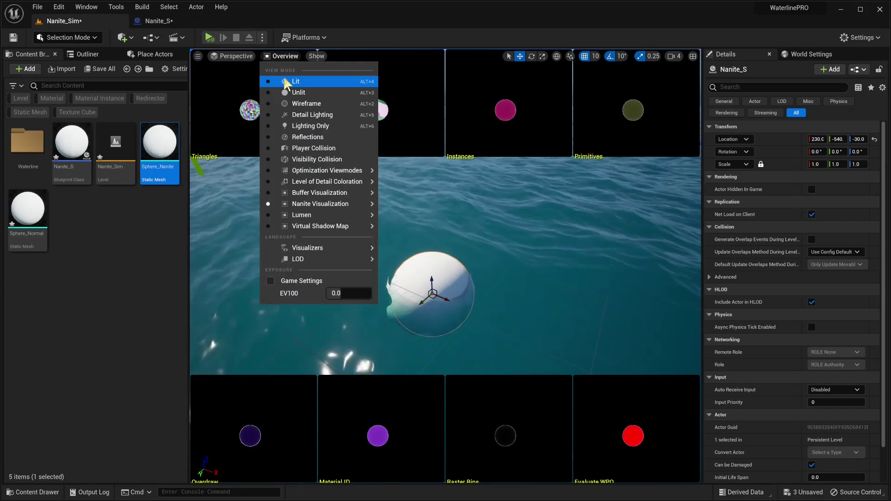
left_click(284, 78)
left_click_drag(431, 280, 429, 235)
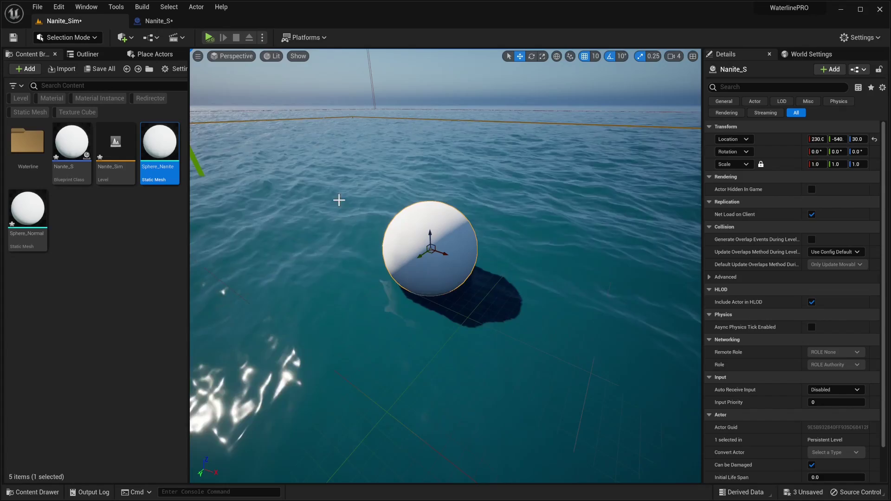
left_click_drag(495, 240, 399, 189)
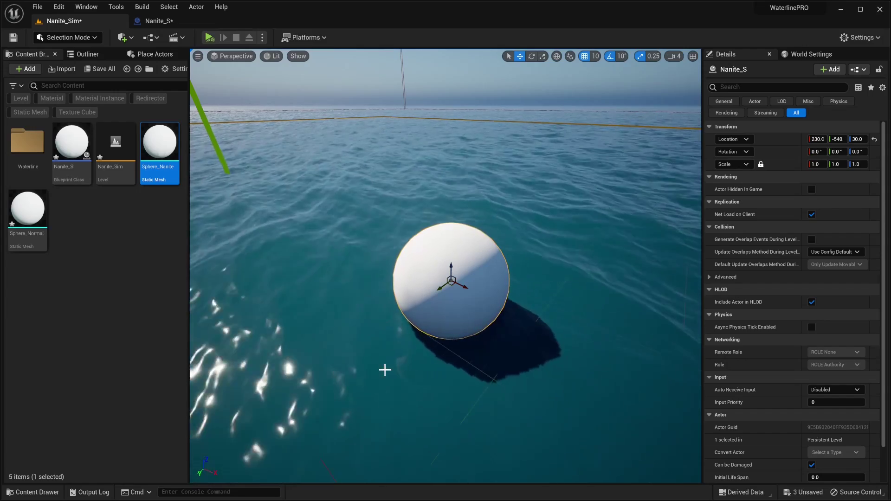
mouse_move(434, 377)
left_mouse_down()
mouse_move(440, 397)
mouse_move(434, 376)
left_mouse_up()
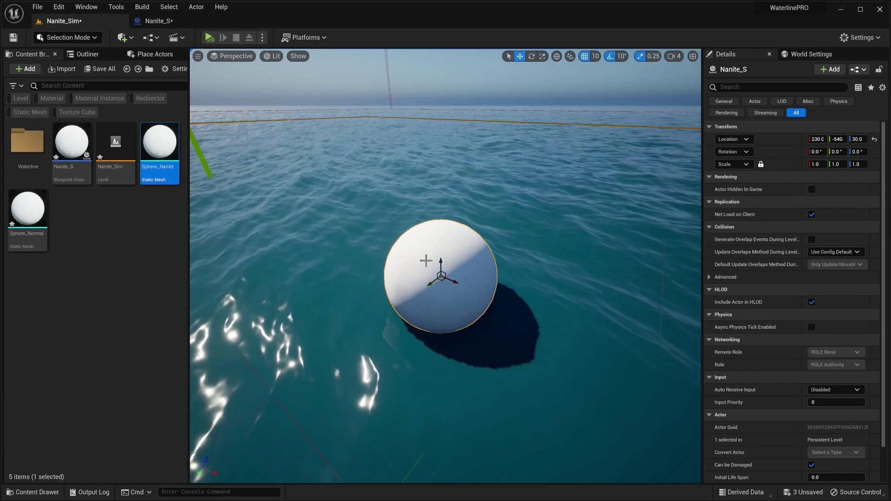
- Return to the Nanite_S Blueprint and clear the property filter on the Normal One component to review its settings
left_click(167, 21)
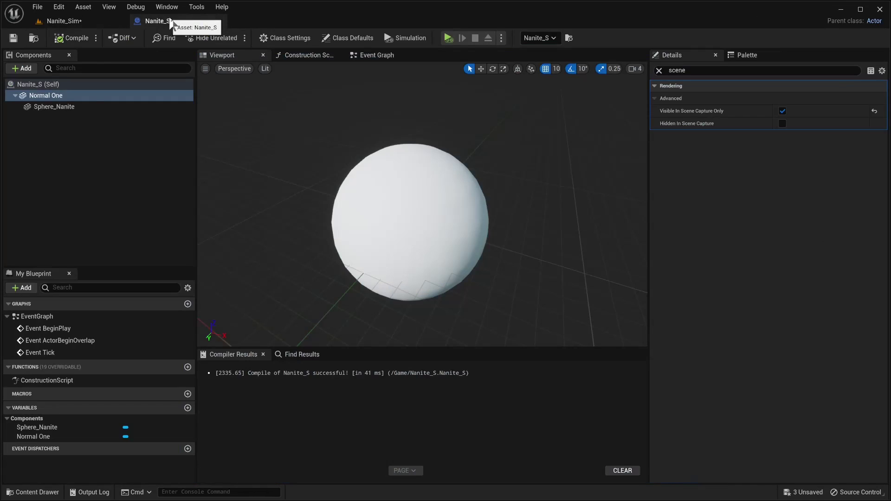
left_click(80, 98)
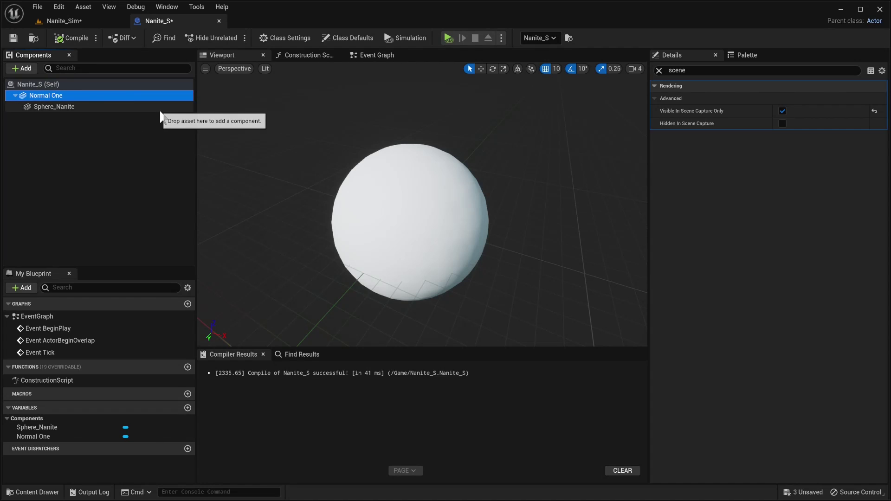
left_click(659, 71)
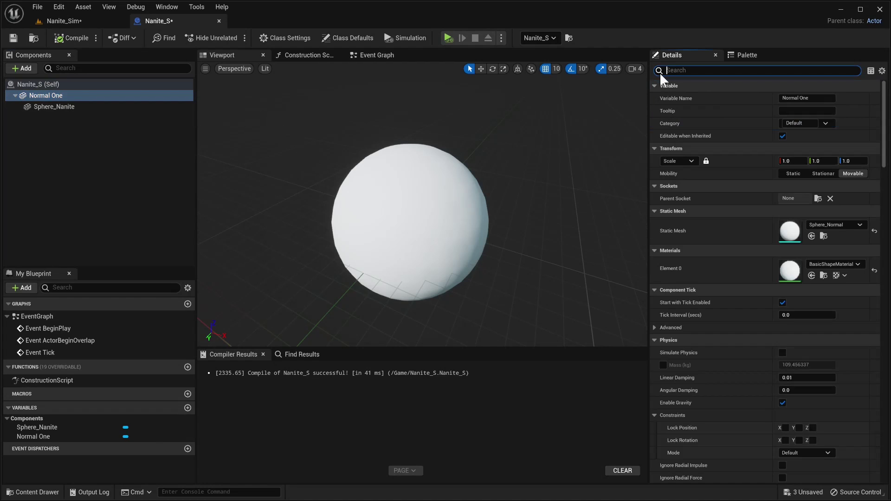
scroll(385, 146, "down", 1)
scroll(418, 140, "down", 1)
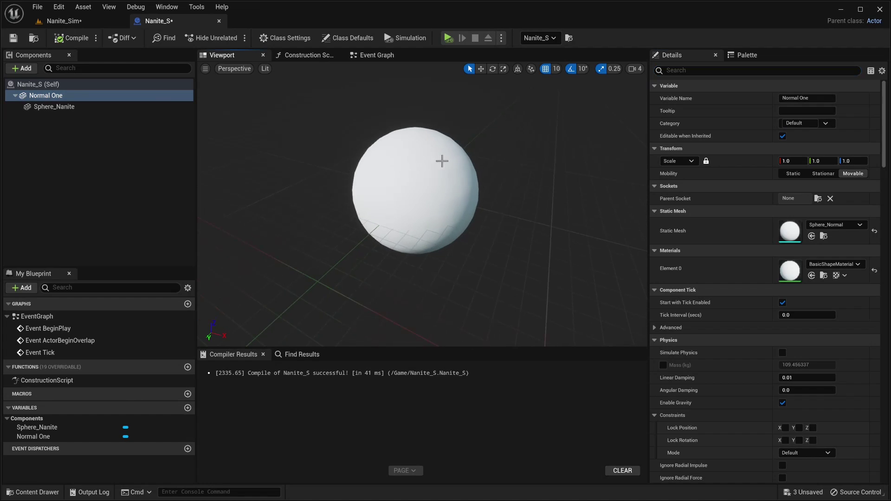
scroll(300, 153, "up", 1)
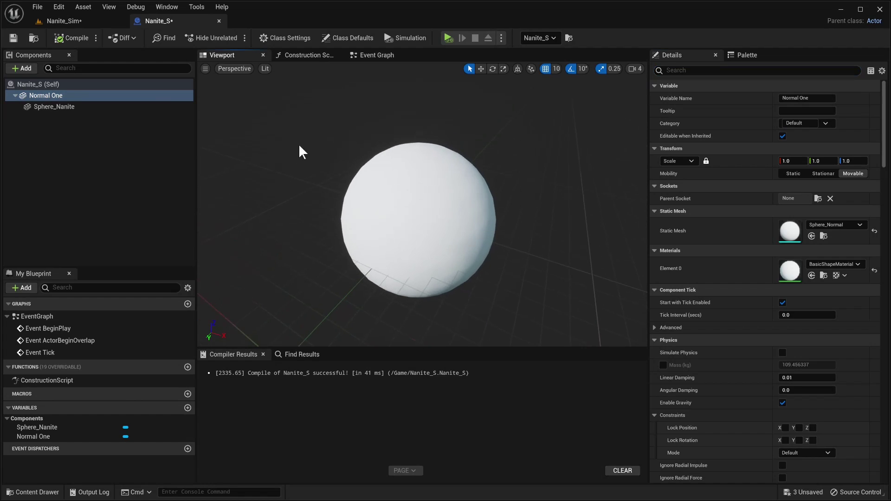
- Select the Sphere_Nanite component and raise it to Z 20 to offset it from the Normal One sphere
left_click_drag(70, 107, 66, 110)
left_click(66, 97)
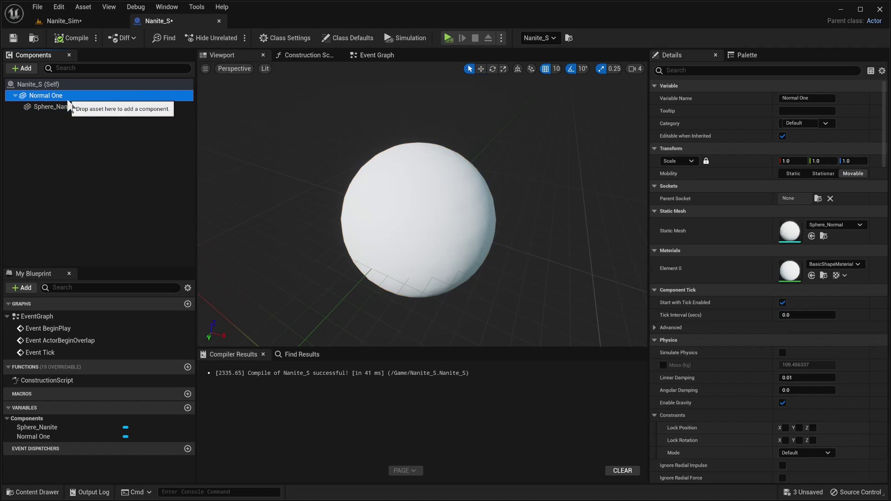
left_click(61, 107)
left_click_drag(418, 165, 420, 188)
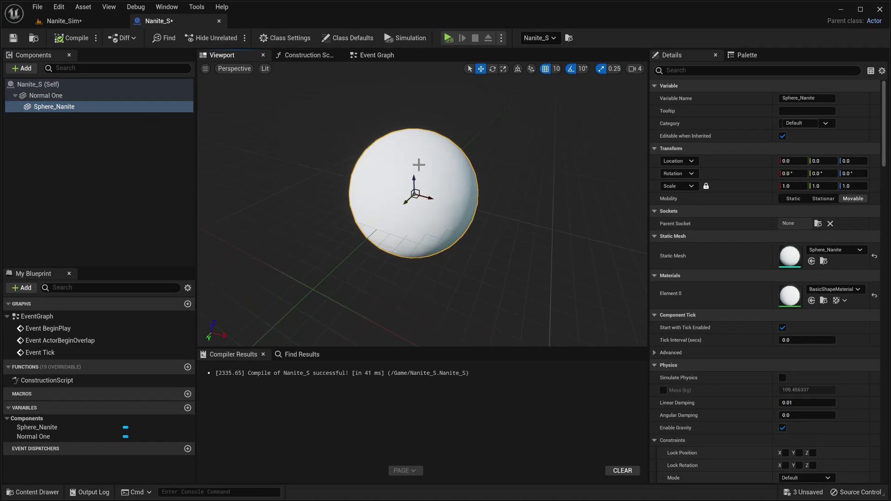
left_click_drag(378, 151, 381, 116)
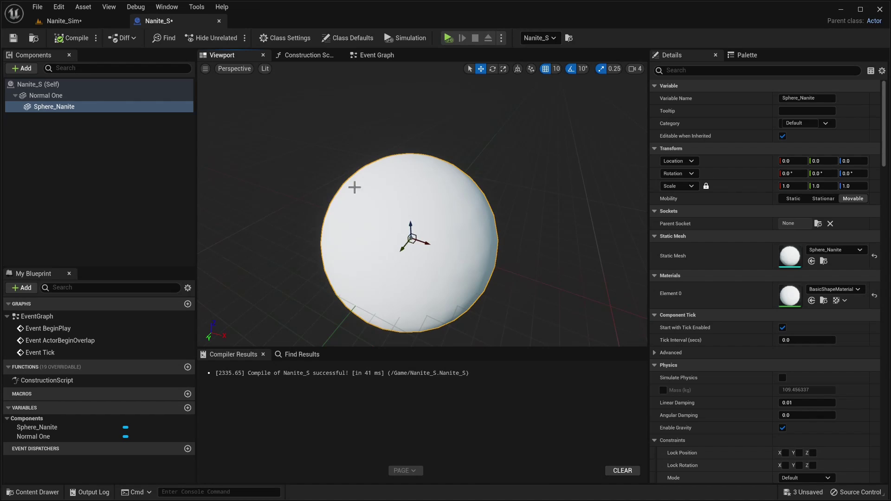
left_click_drag(388, 178, 388, 204)
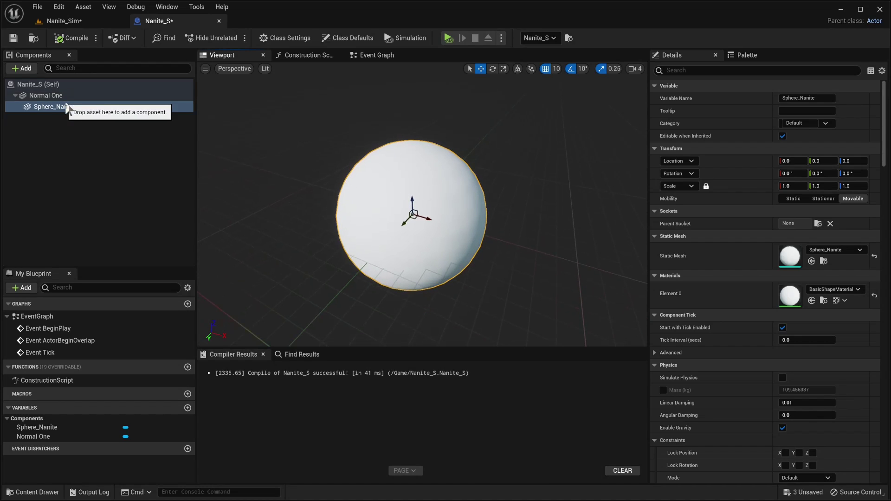
left_click_drag(66, 107, 201, 138)
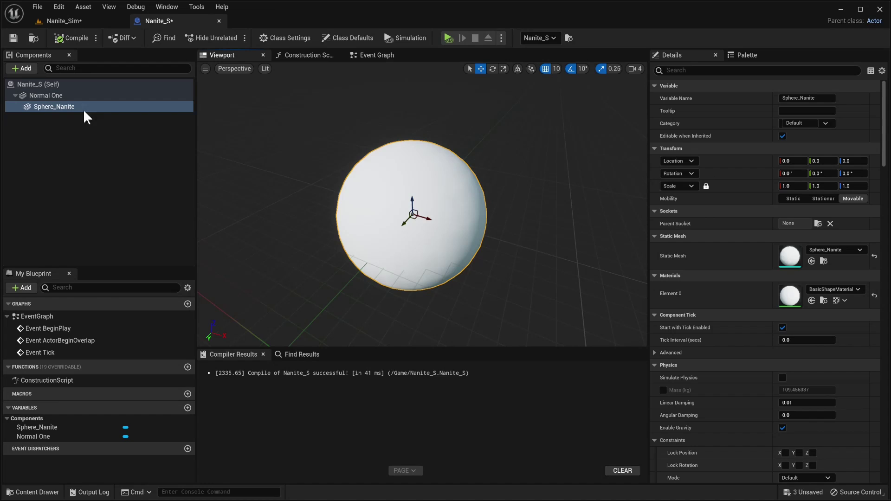
left_click_drag(412, 199, 413, 172)
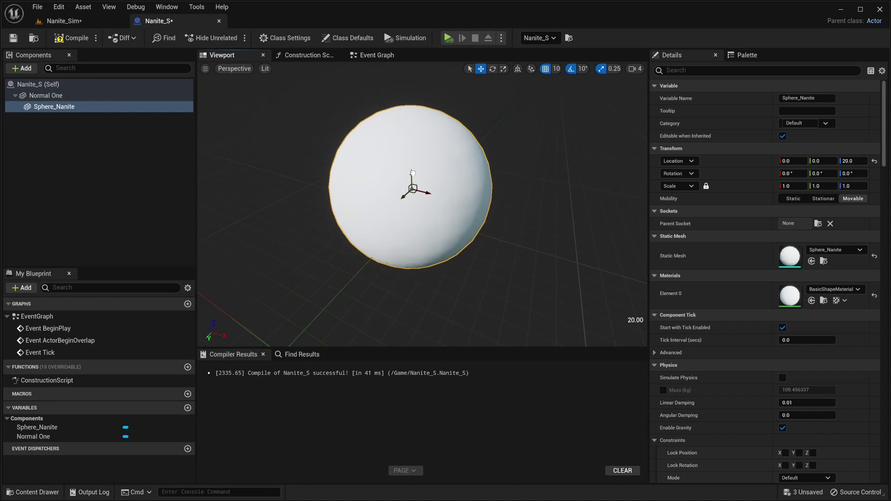
- Filter Normal One's properties by "sce", disable Visible In Scene Capture Only, and view the offset spheres in the Nanite_Sim level
left_click(48, 95)
left_click(700, 71)
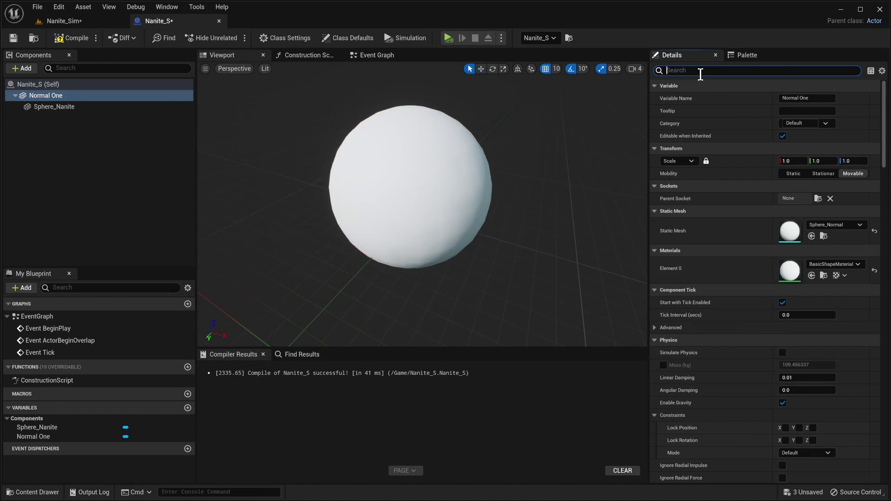
left_click(782, 112)
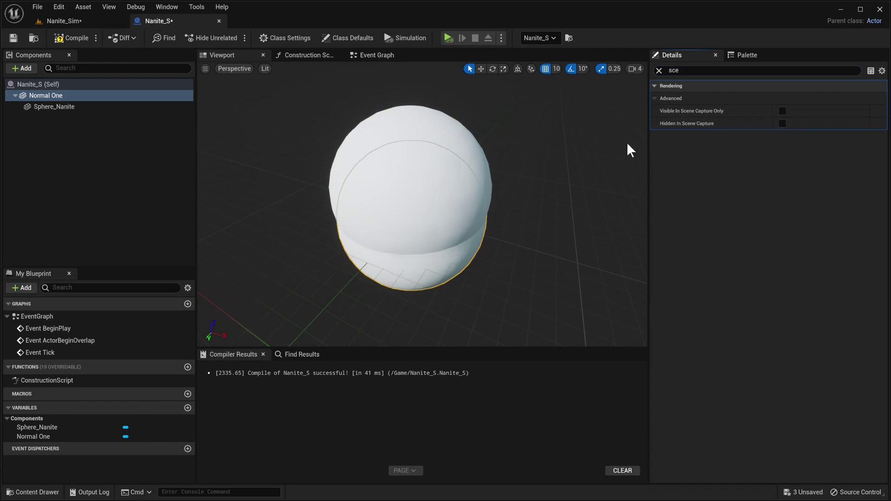
left_click_drag(388, 204, 388, 226)
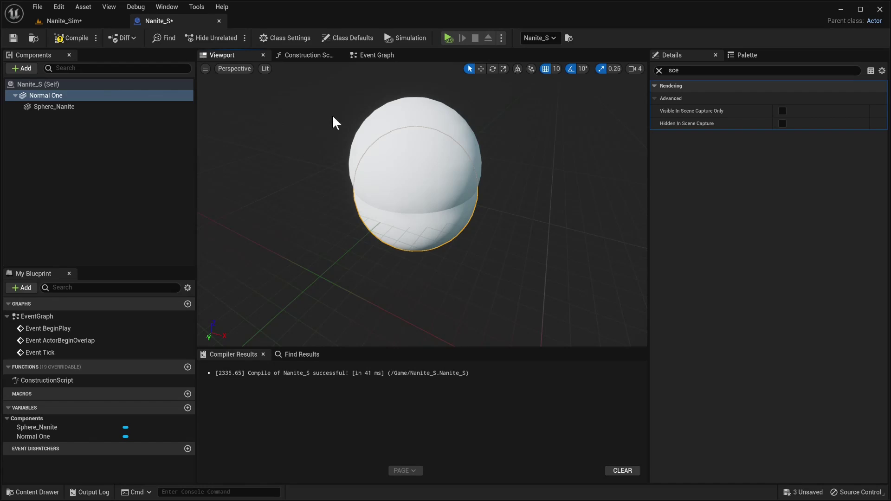
left_click(88, 24)
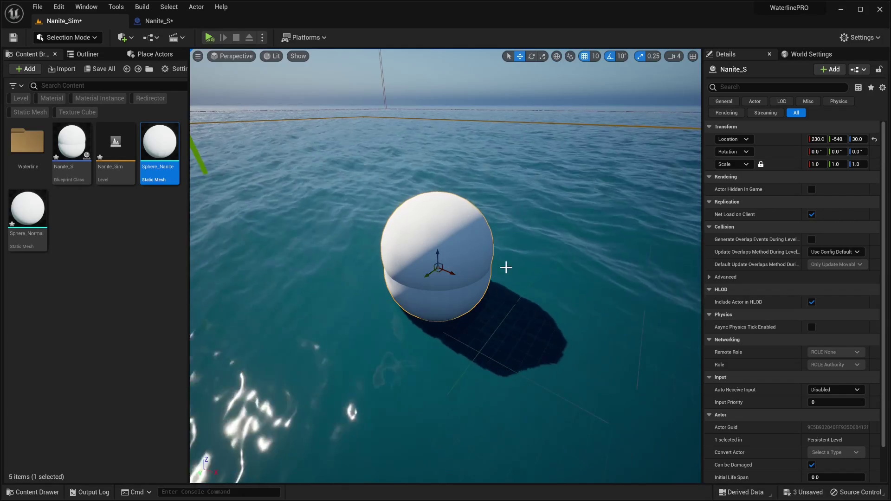
left_click_drag(505, 266, 507, 252)
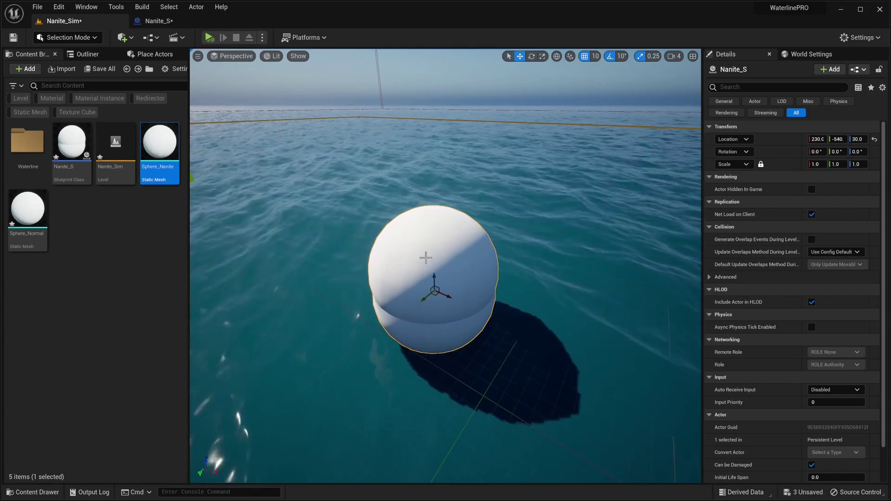